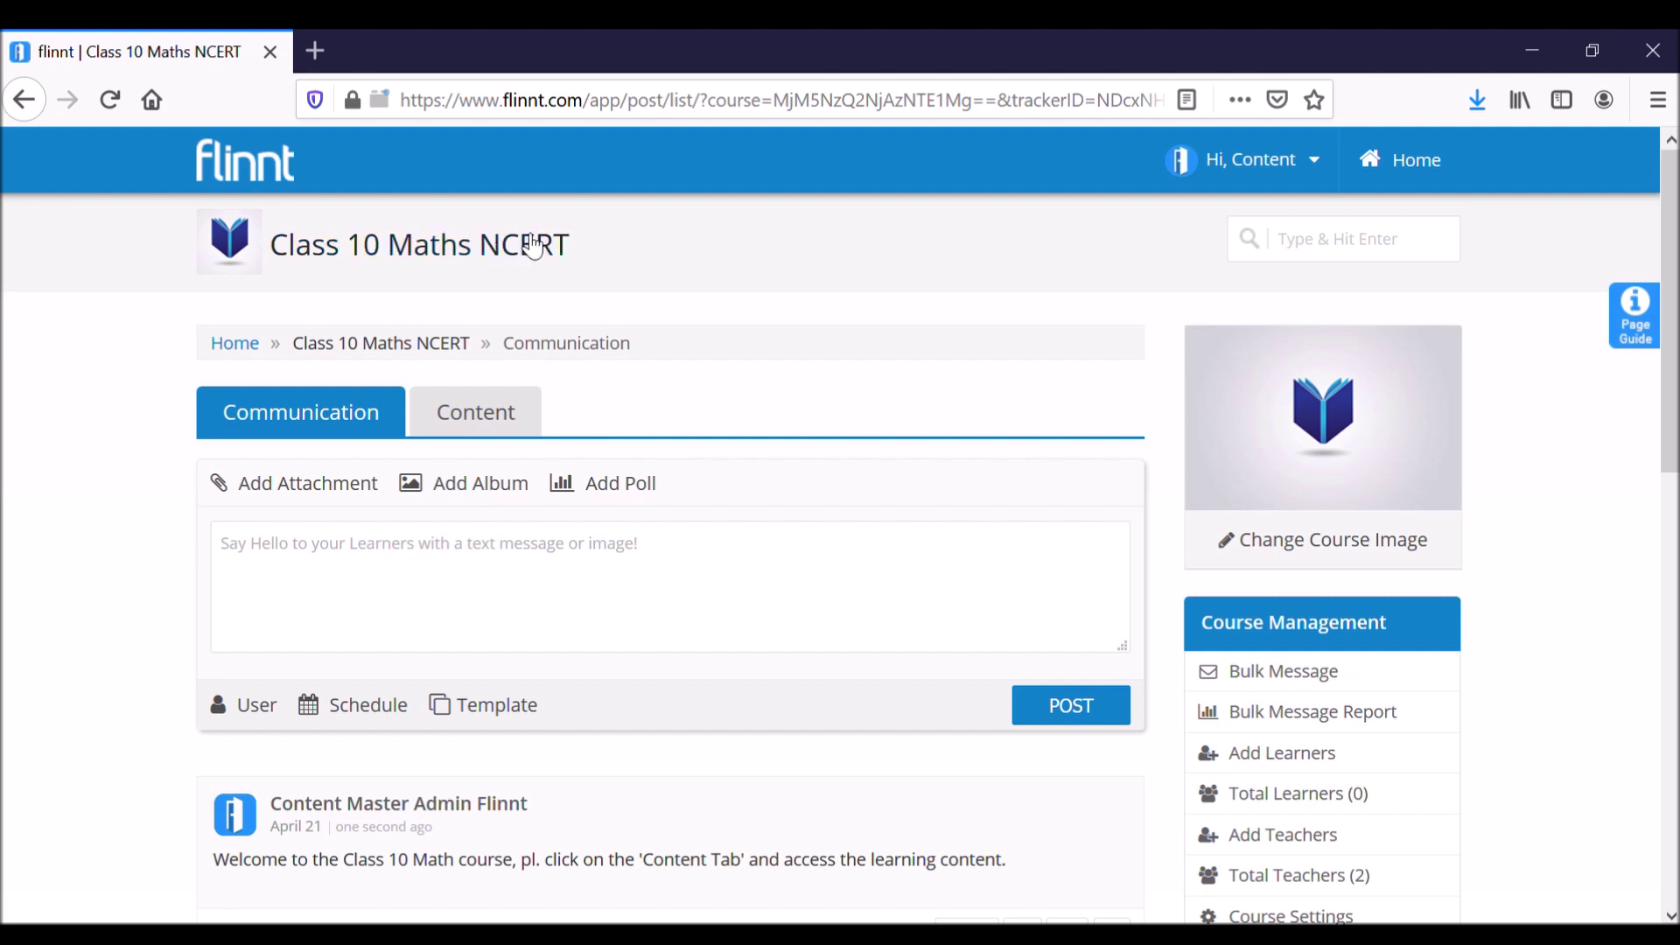
- Go to the course's Content area and its Add/Edit Content page
{"action": "left_click_drag", "start_coordinate": [600, 244], "coordinate": [288, 257]}
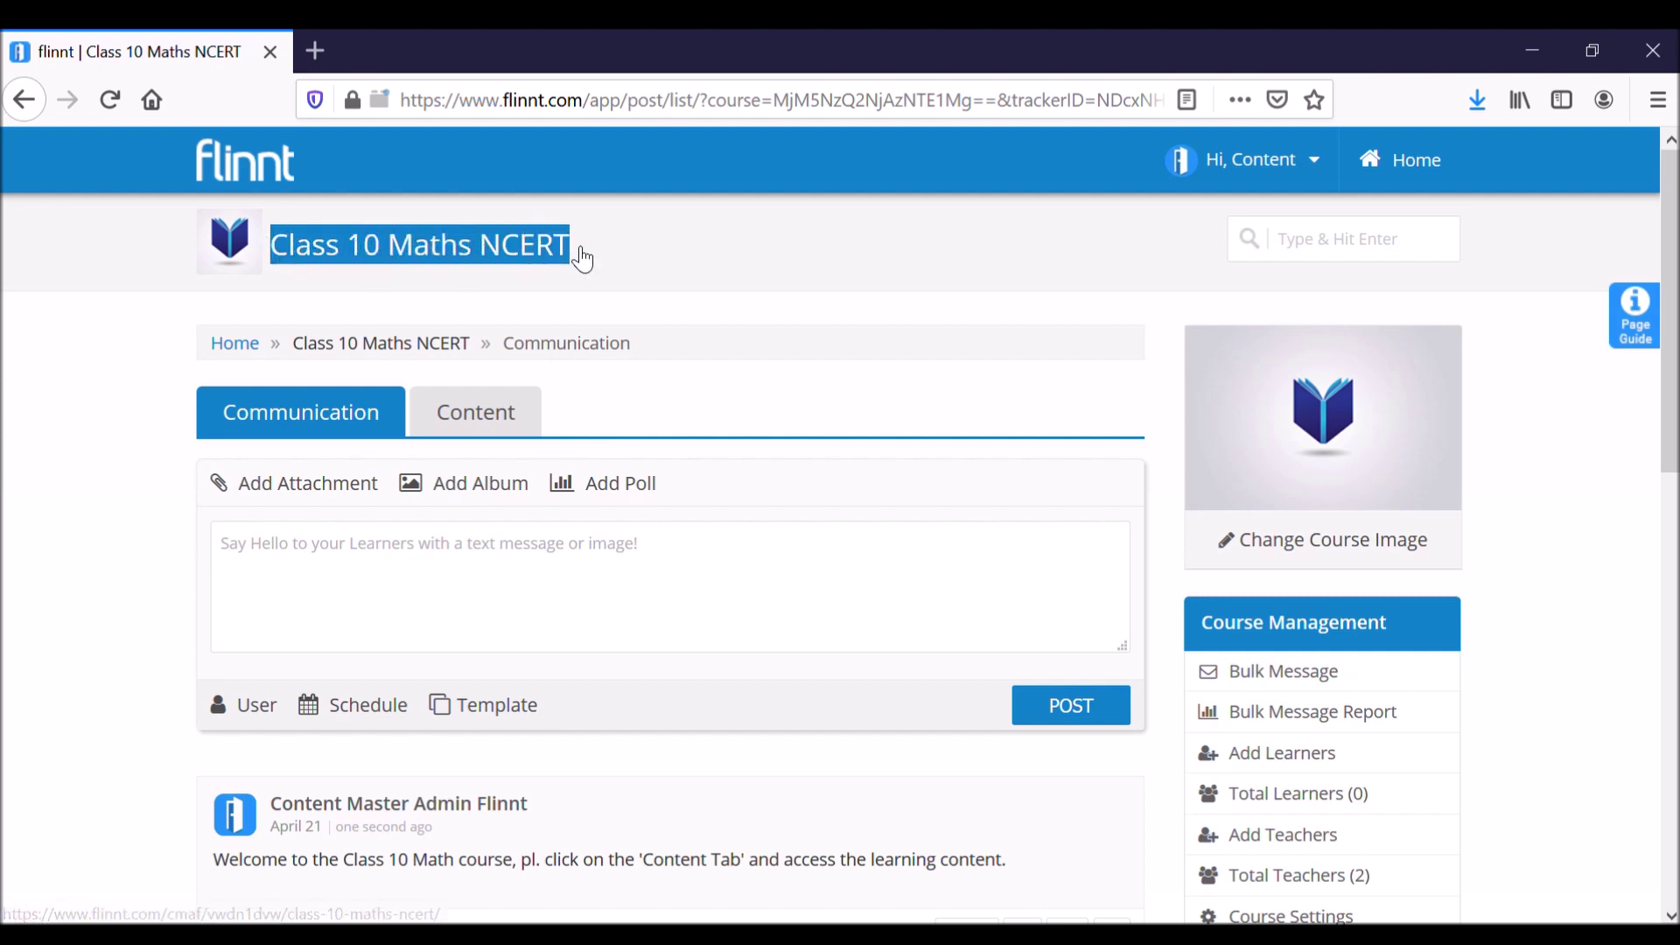
{"action": "left_click", "coordinate": [680, 265]}
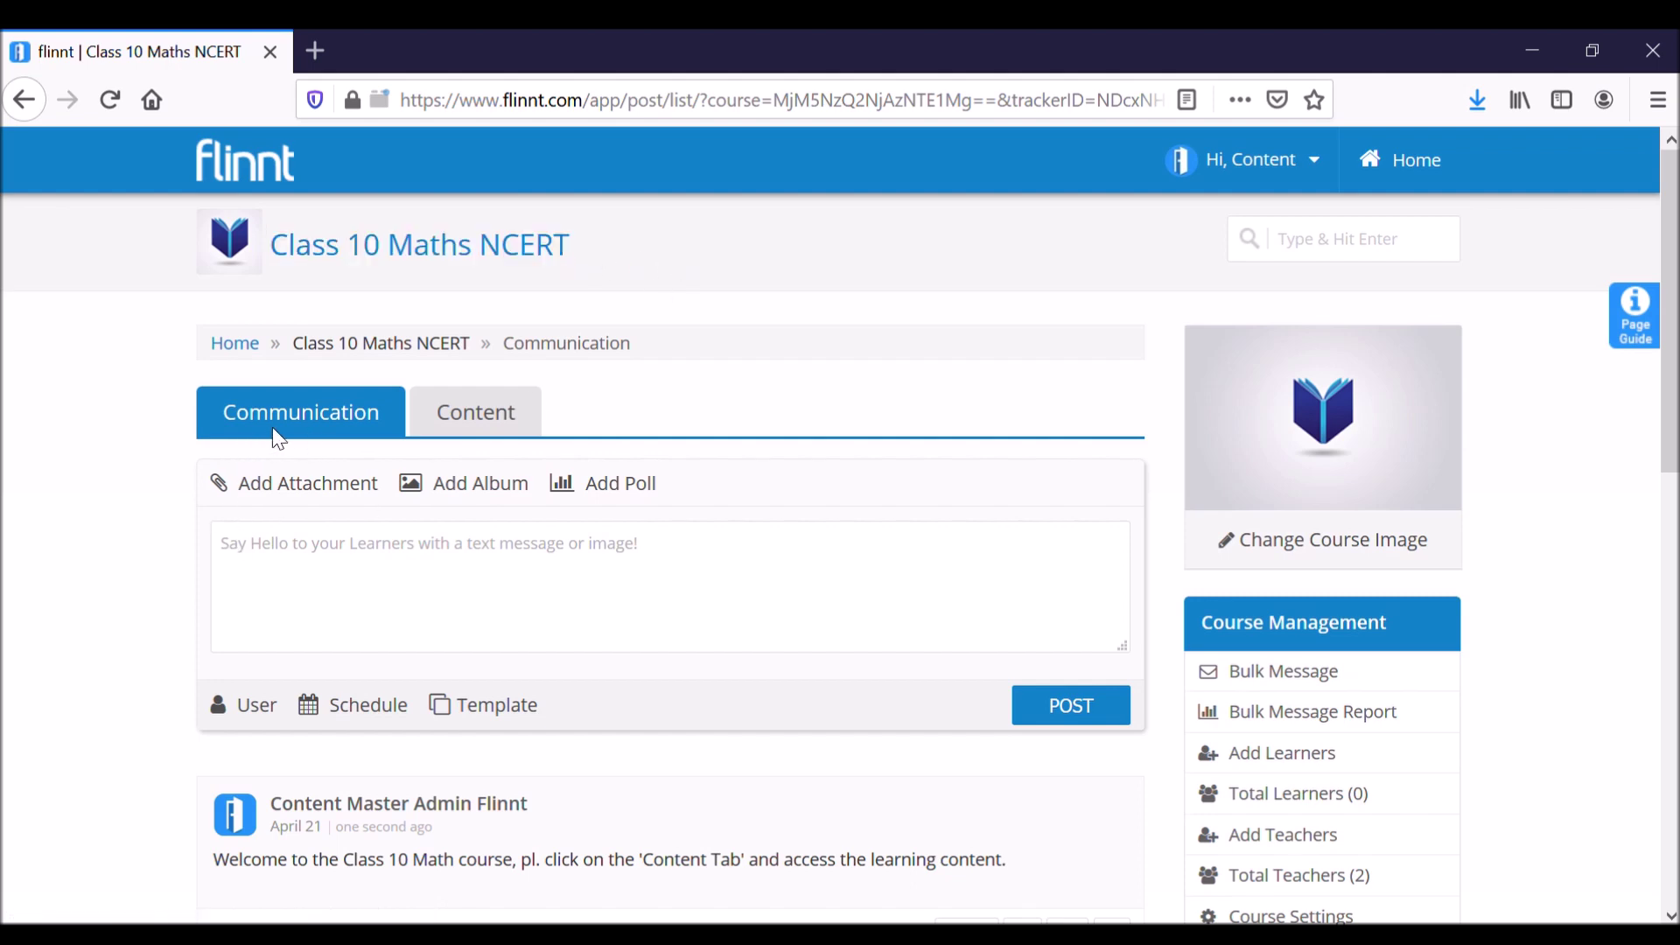
{"action": "left_click", "coordinate": [500, 417]}
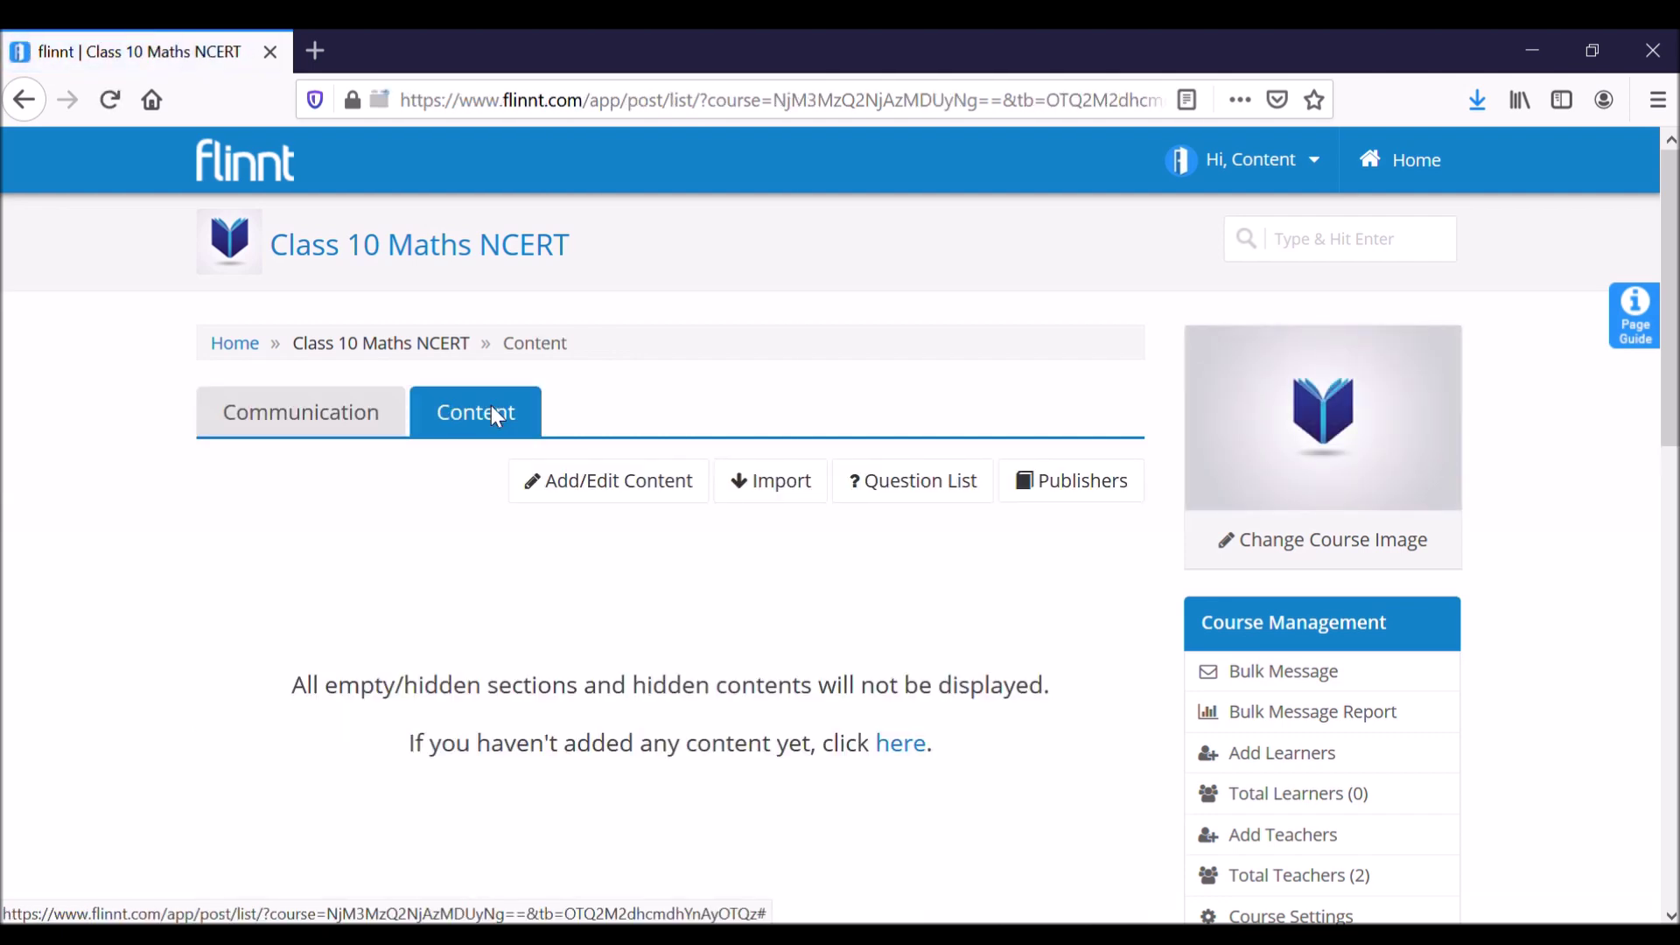
{"action": "left_click", "coordinate": [616, 498]}
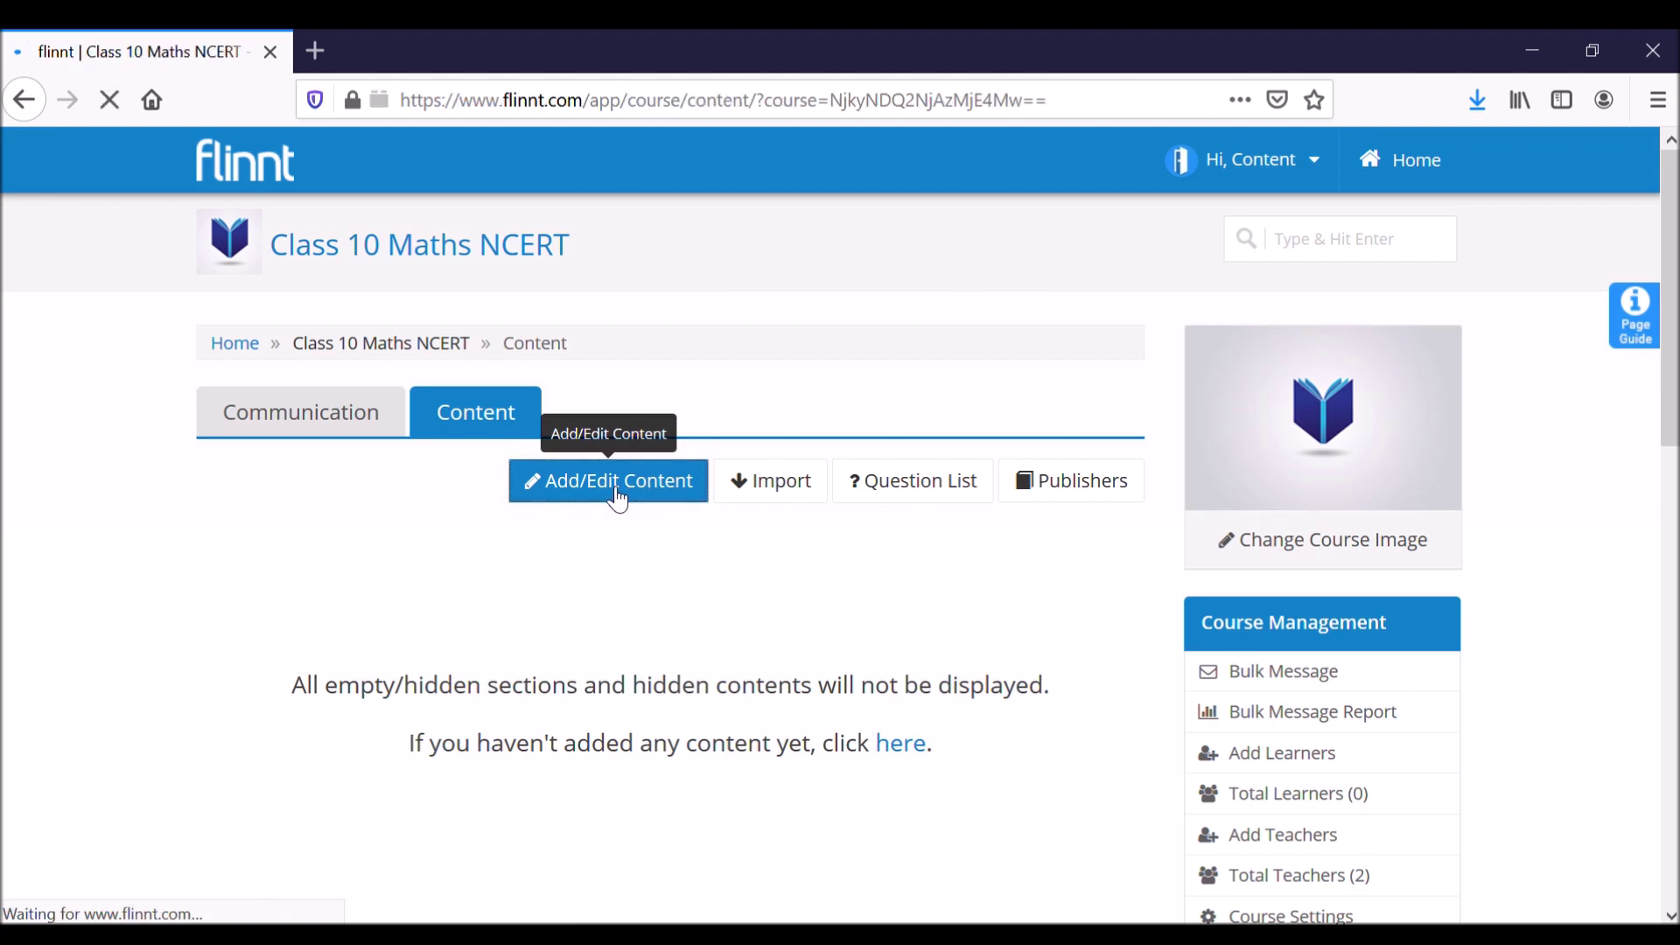
- Show the Real Numbers section and start adding a question to it
{"action": "left_click", "coordinate": [410, 458]}
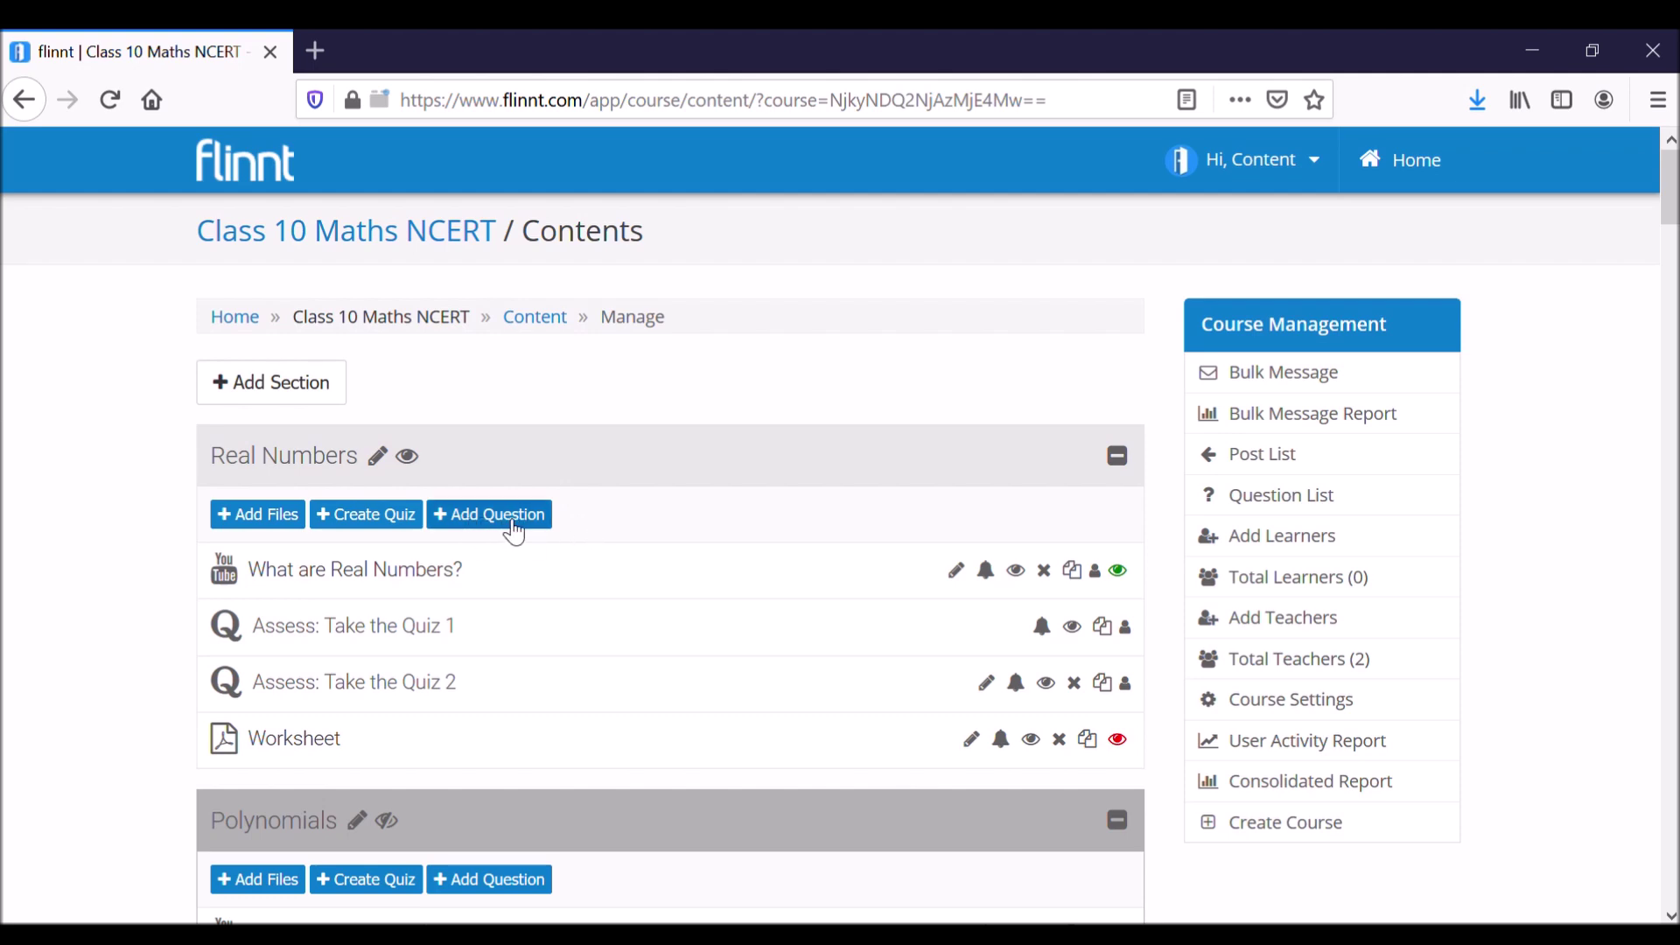
{"action": "left_click", "coordinate": [512, 530]}
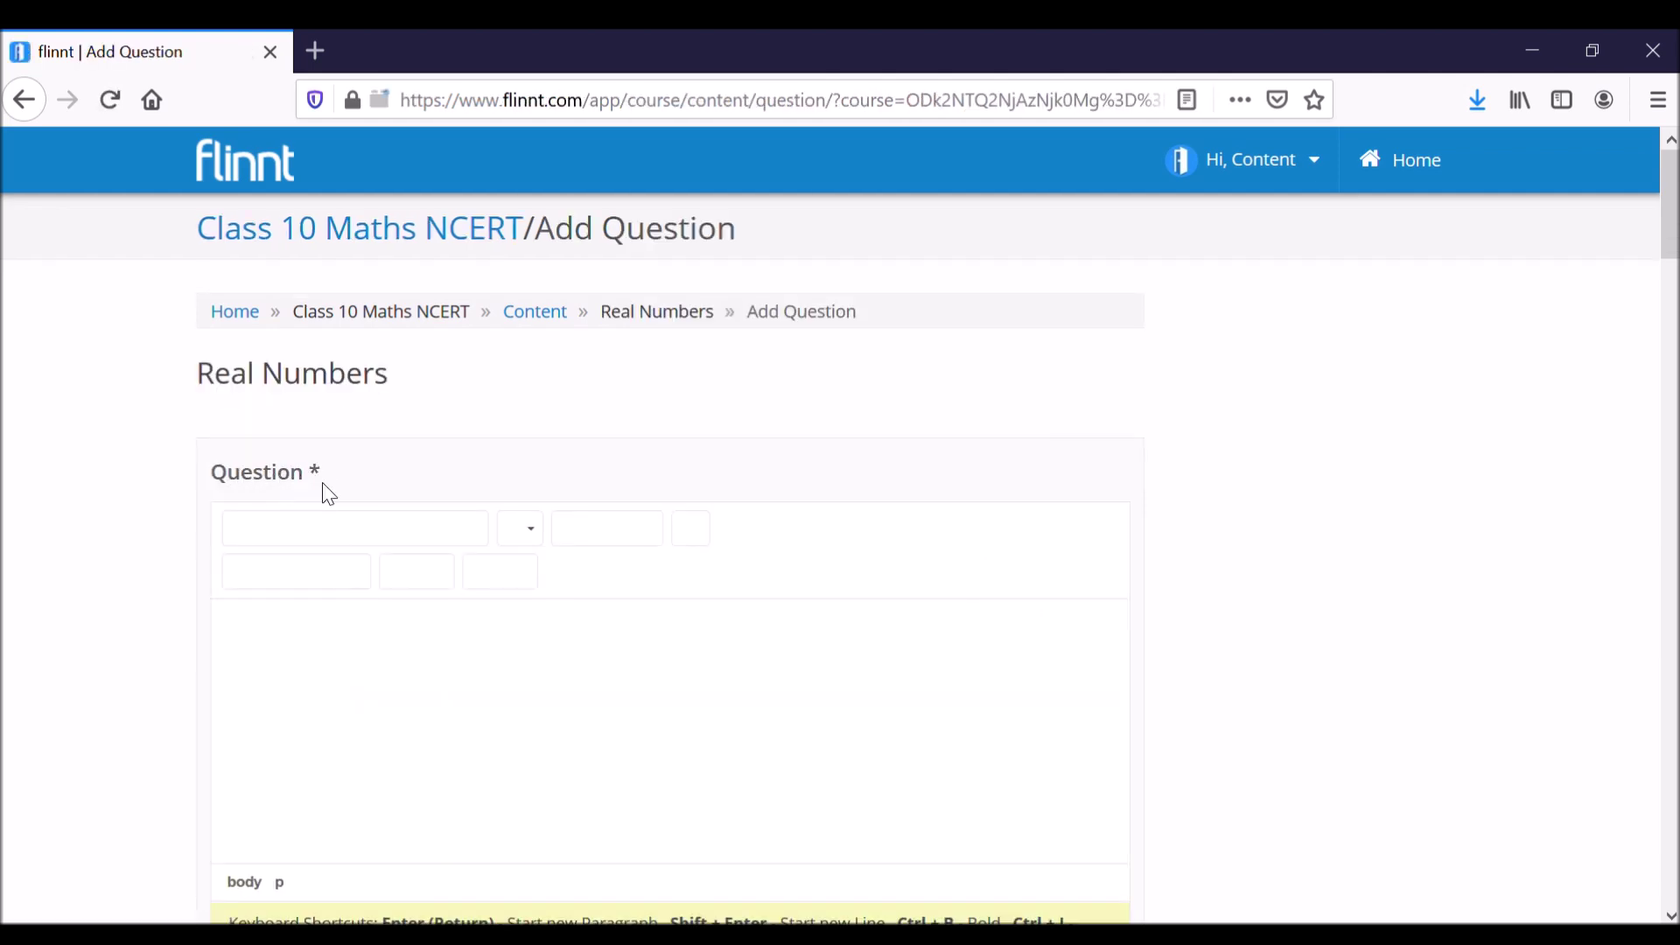
{"action": "mouse_move", "coordinate": [1673, 194]}
{"action": "left_mouse_down"}
{"action": "mouse_move", "coordinate": [1673, 291]}
{"action": "mouse_move", "coordinate": [1668, 213]}
{"action": "left_mouse_up"}
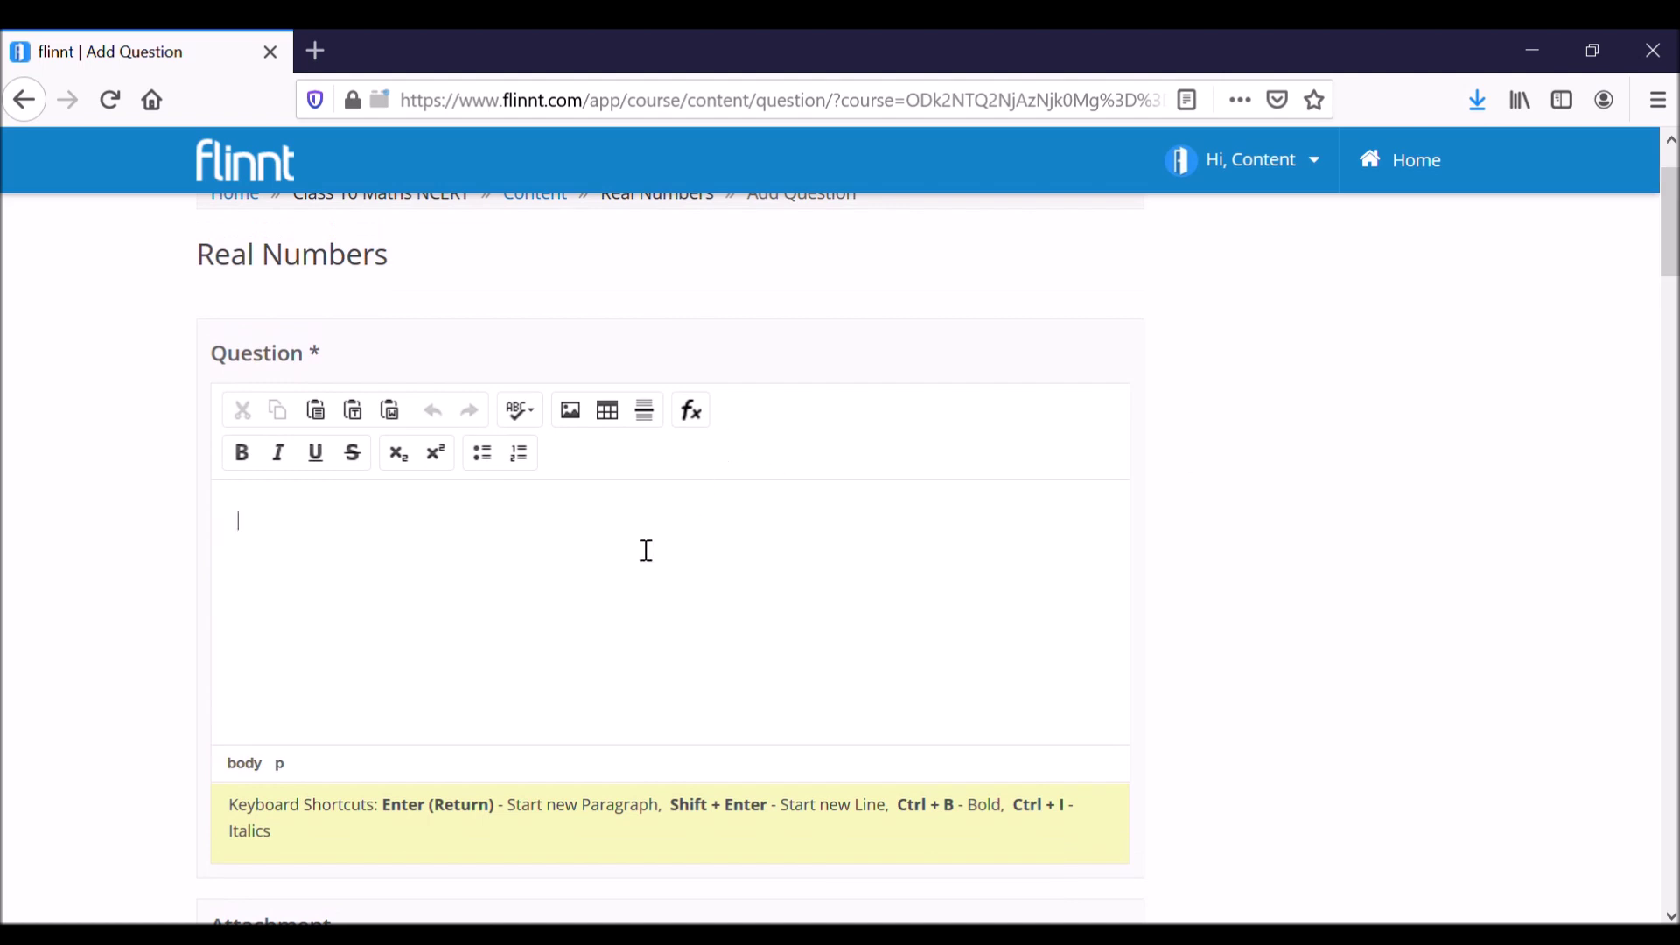
{"action": "type", "text": "Say"}
{"action": "type", "text": " whether "}
{"action": "type", "text": "any of these"}
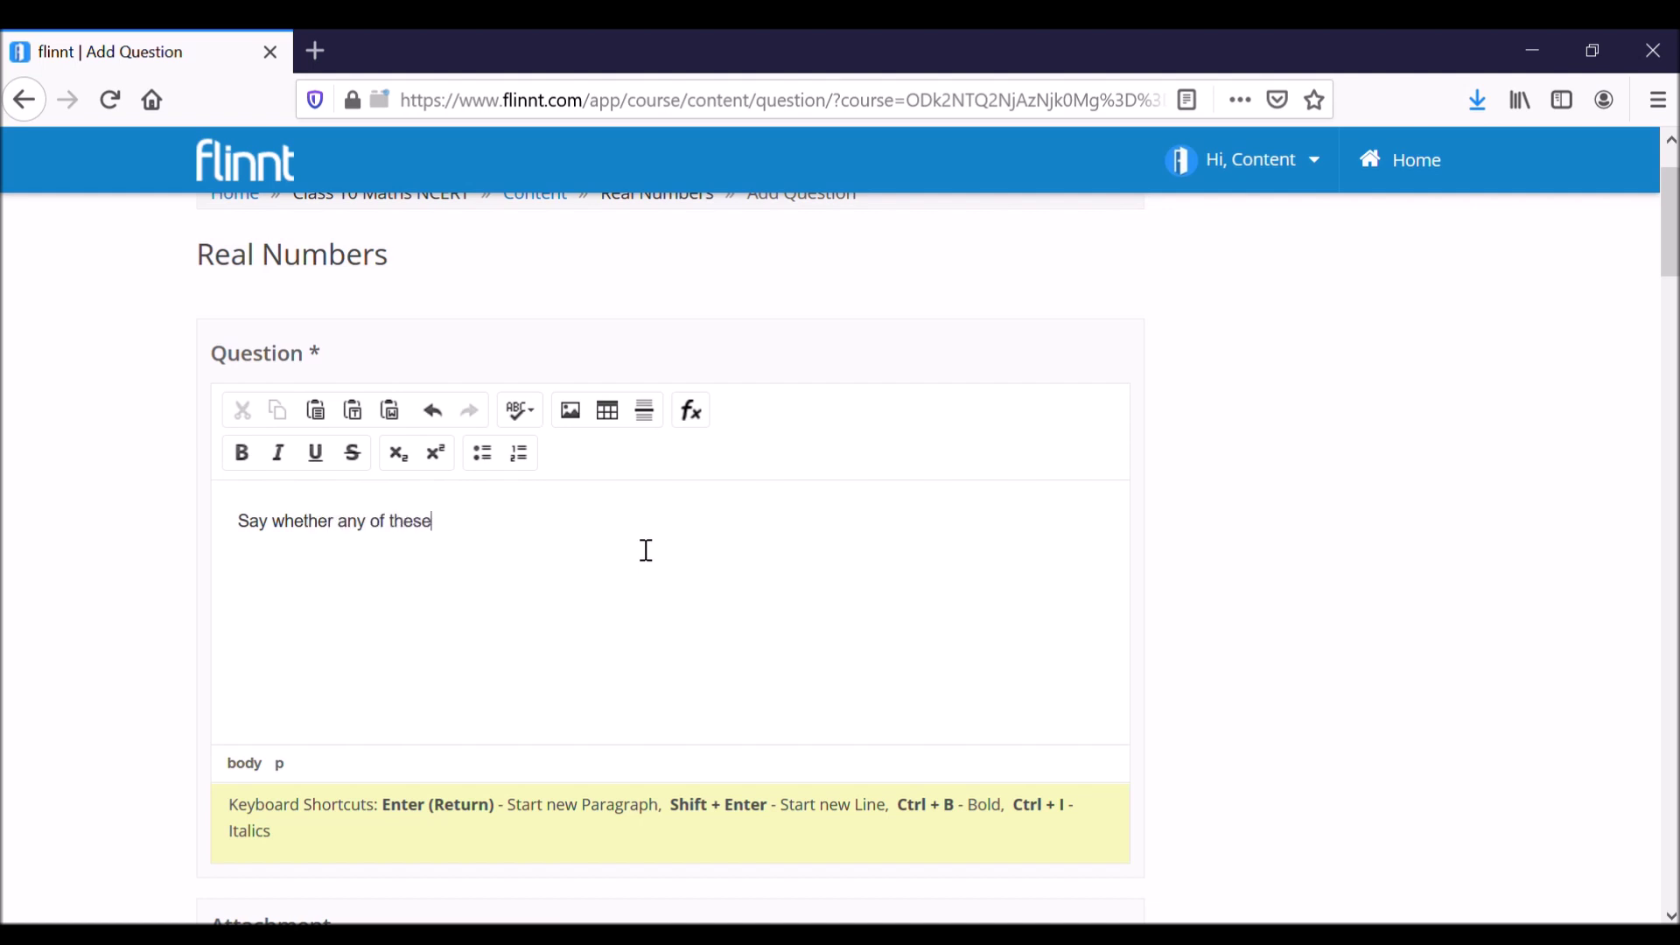
{"action": "type", "text": " numbers "}
{"action": "type", "text": "are real numbe"}
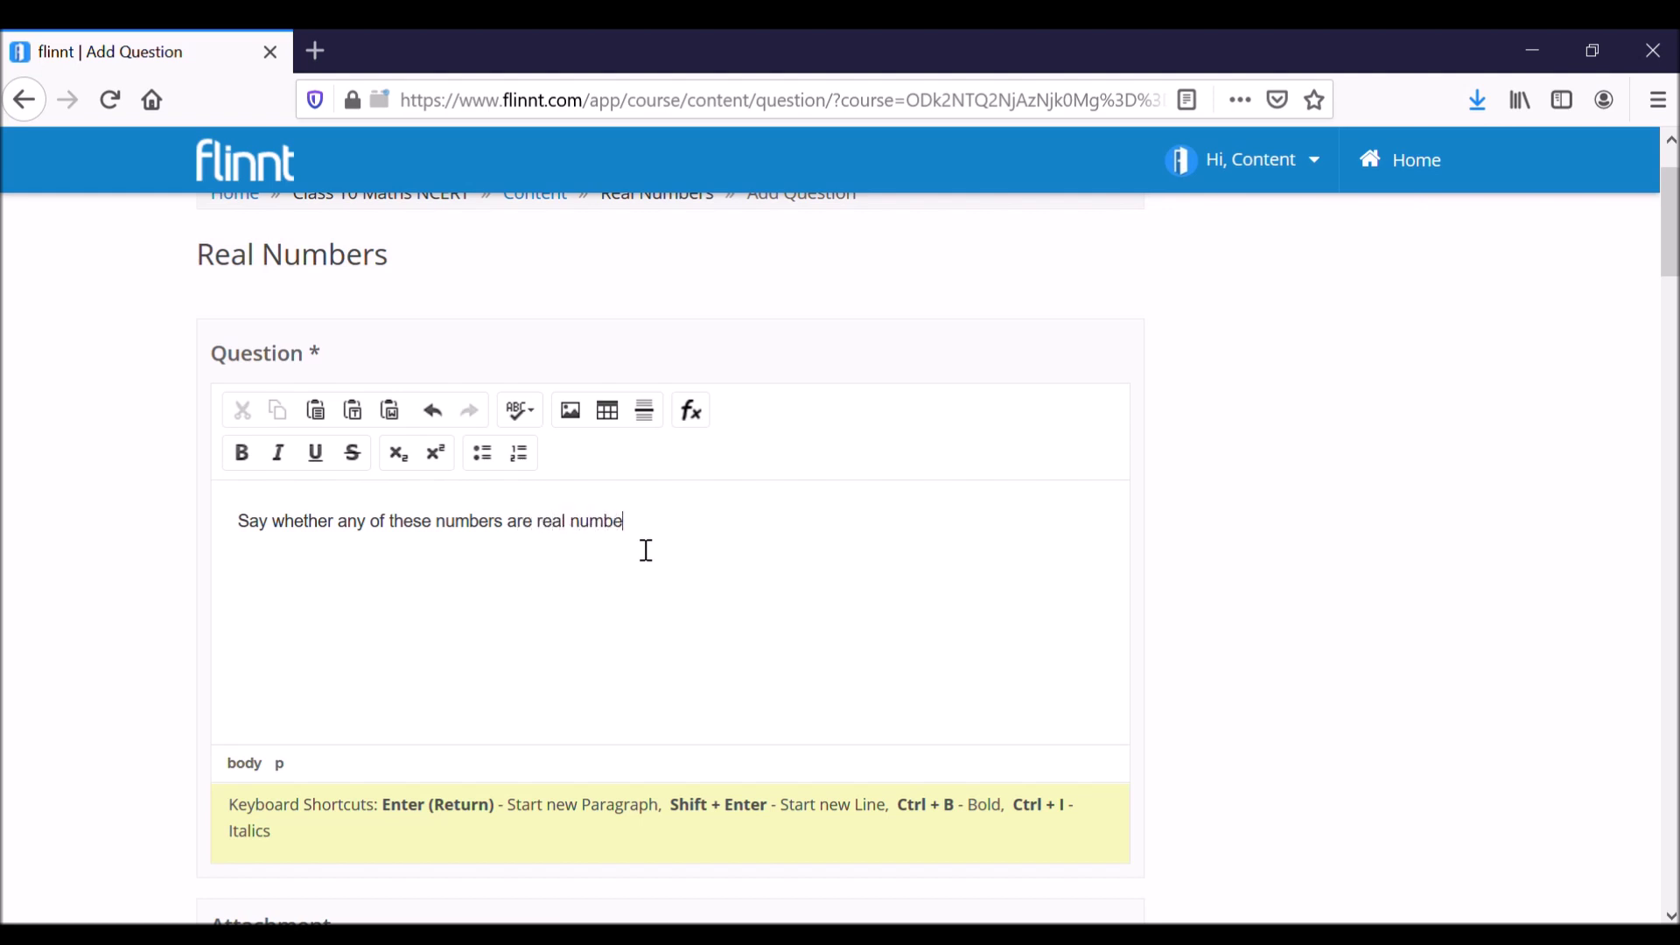
{"action": "type", "text": "rs"}
- Make the word 'real' in the question text bold and underlined
{"action": "double_click", "coordinate": [566, 533]}
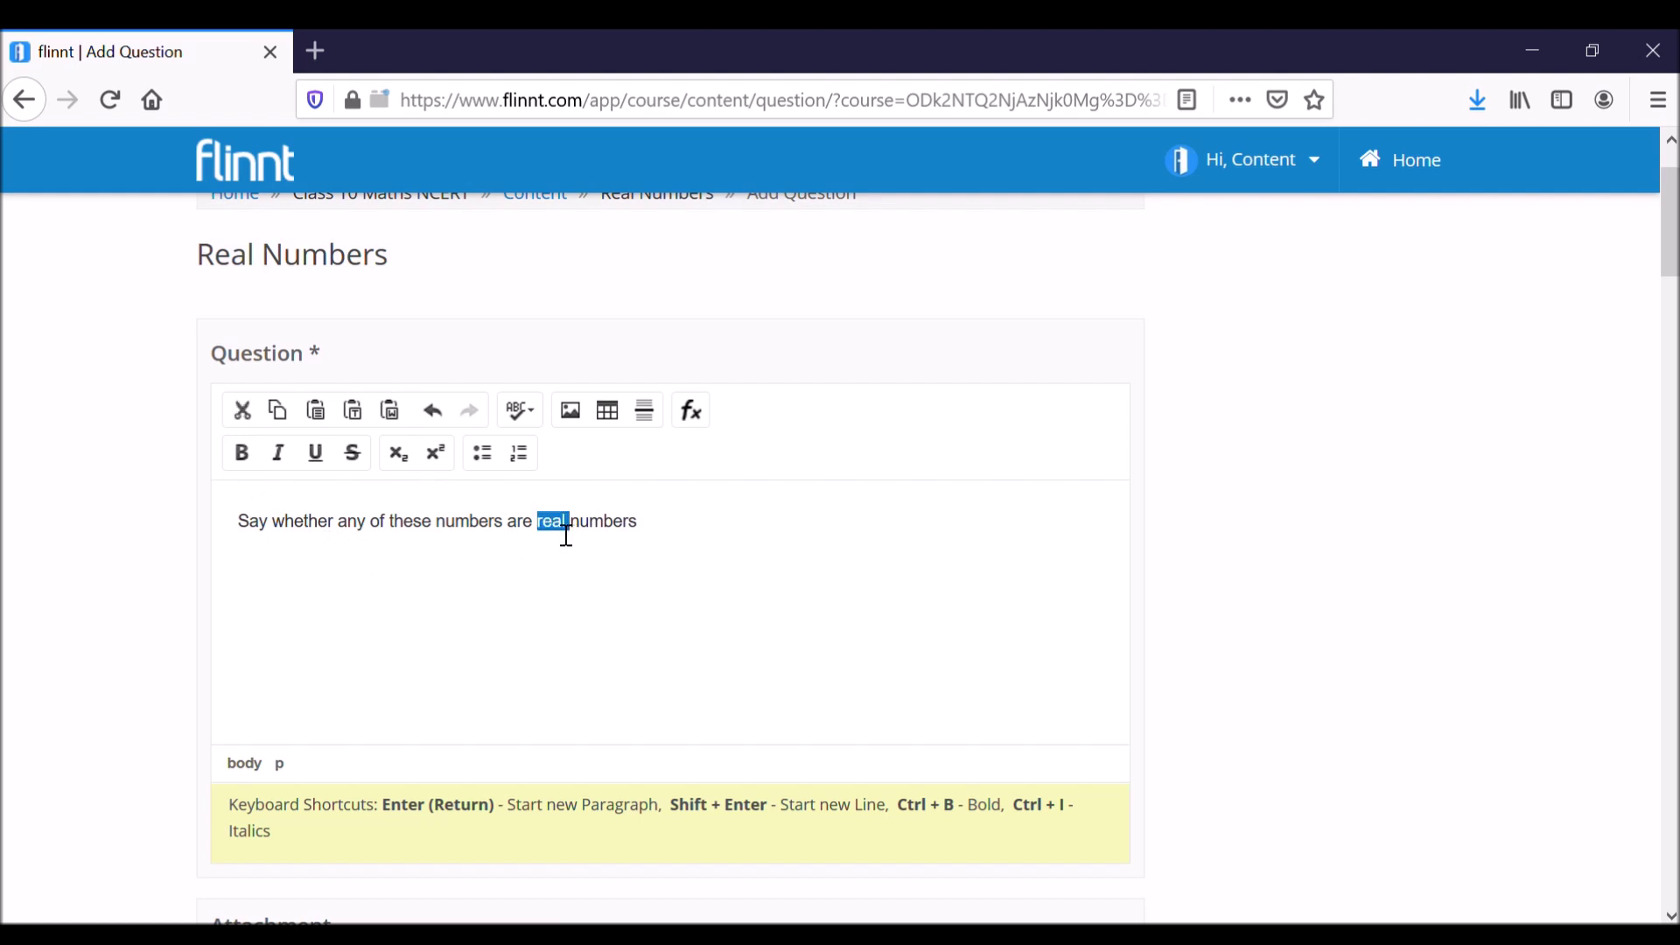
{"action": "left_click", "coordinate": [241, 454]}
{"action": "left_click", "coordinate": [315, 452]}
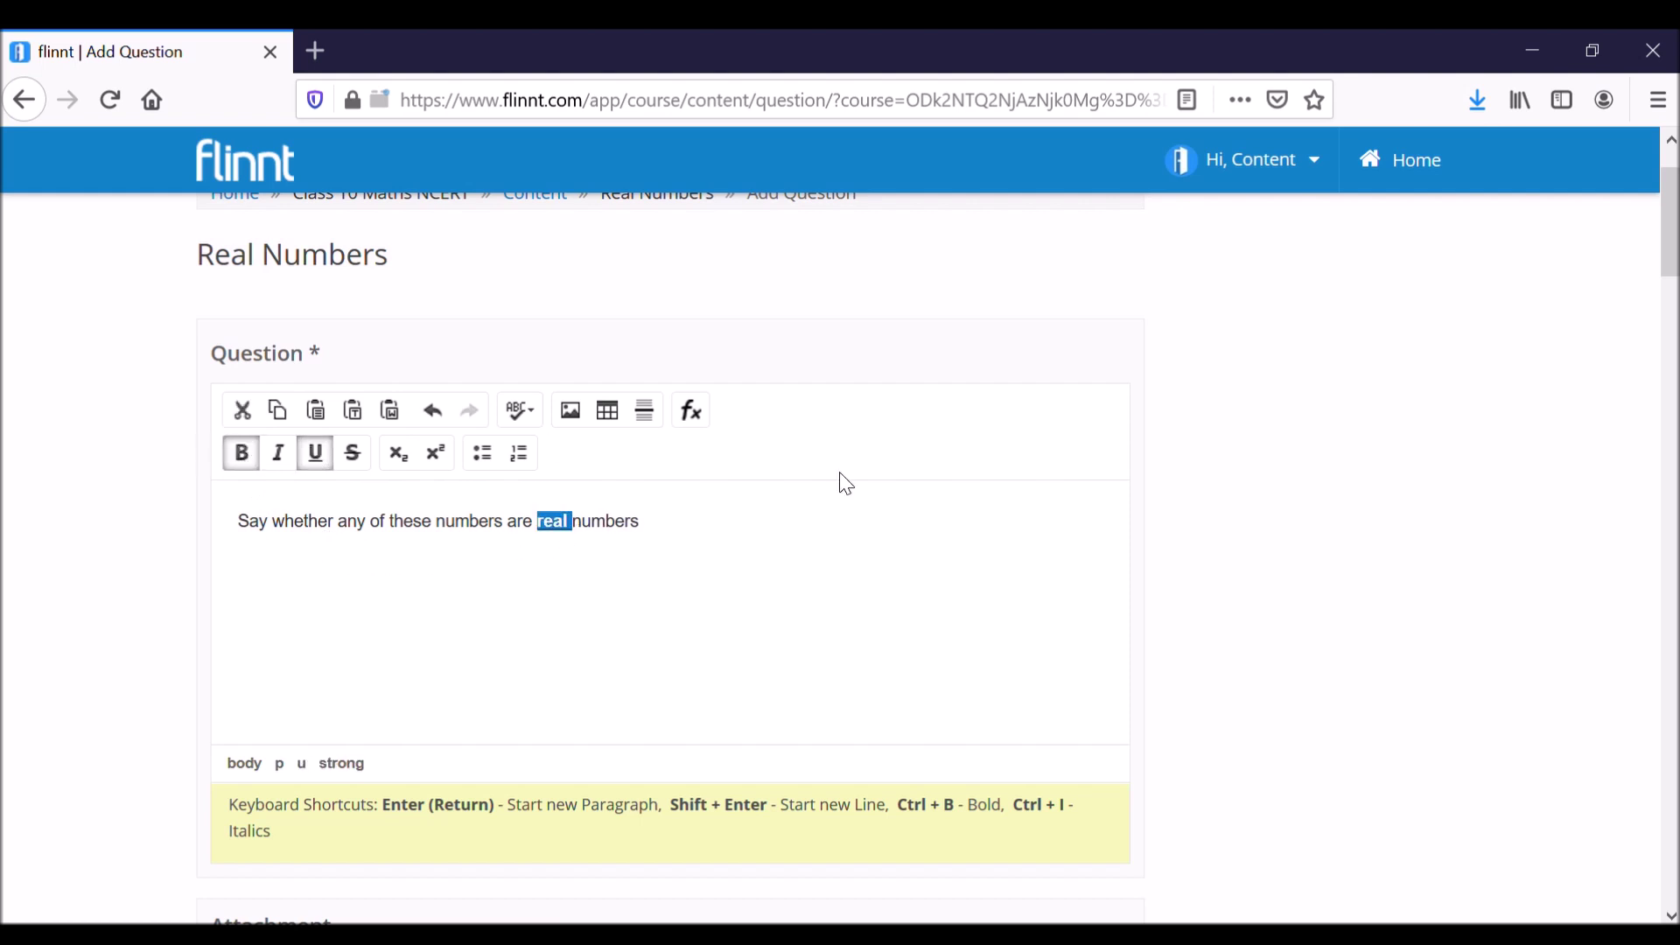
{"action": "left_click", "coordinate": [875, 526]}
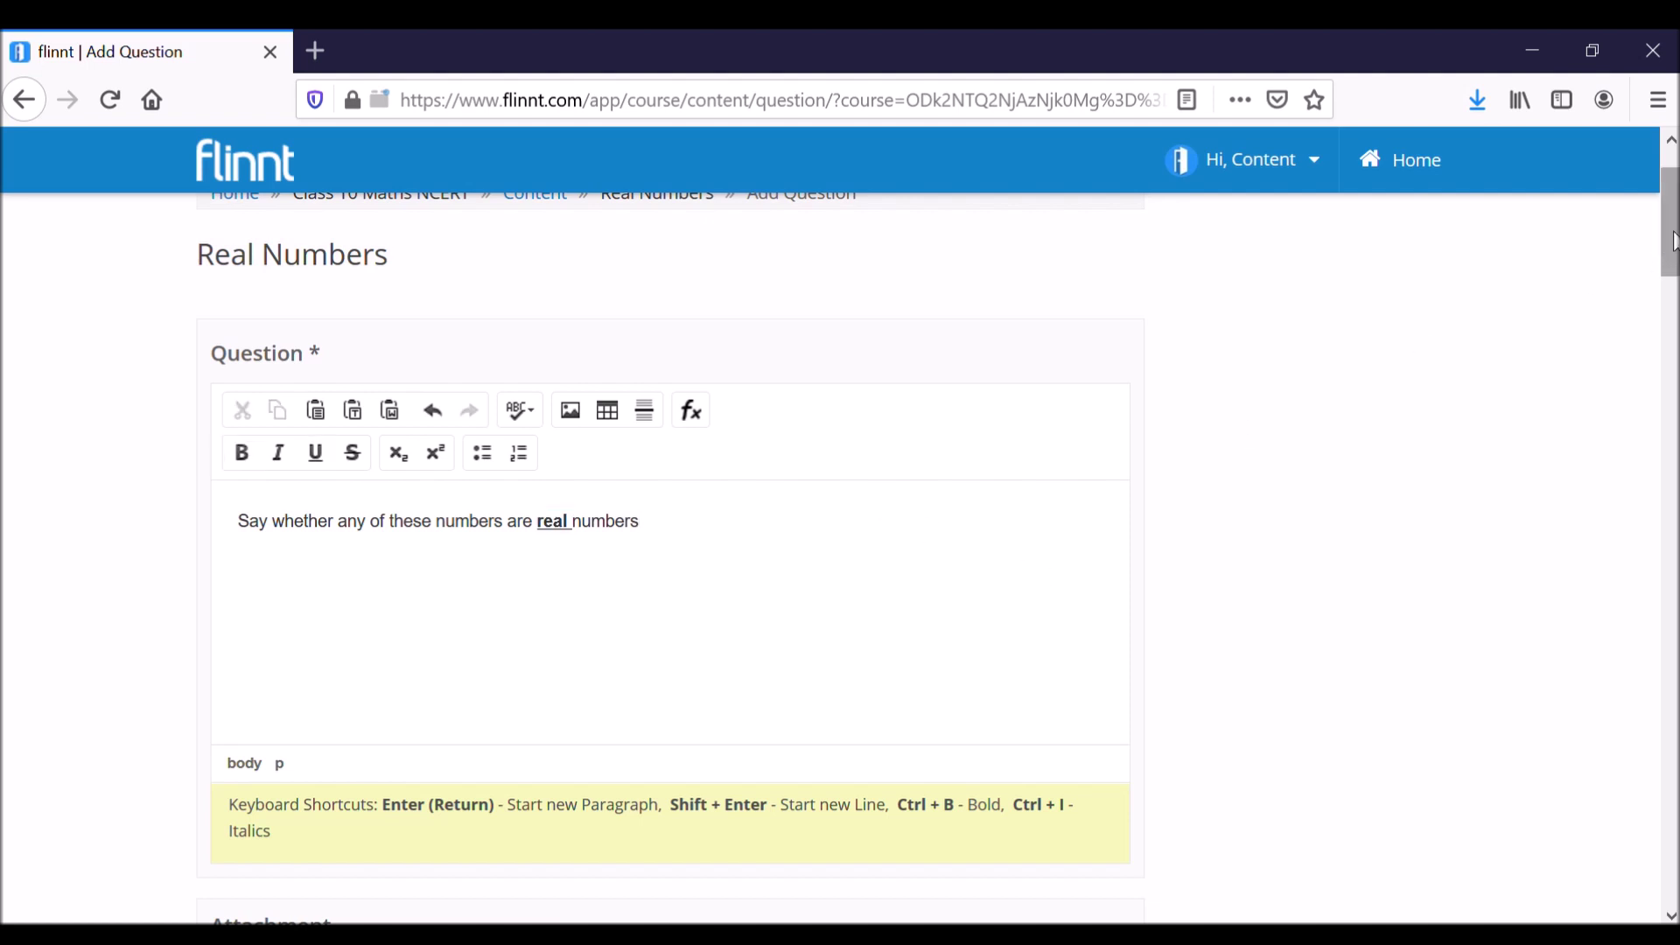
{"action": "left_click_drag", "start_coordinate": [1674, 237], "coordinate": [1674, 283]}
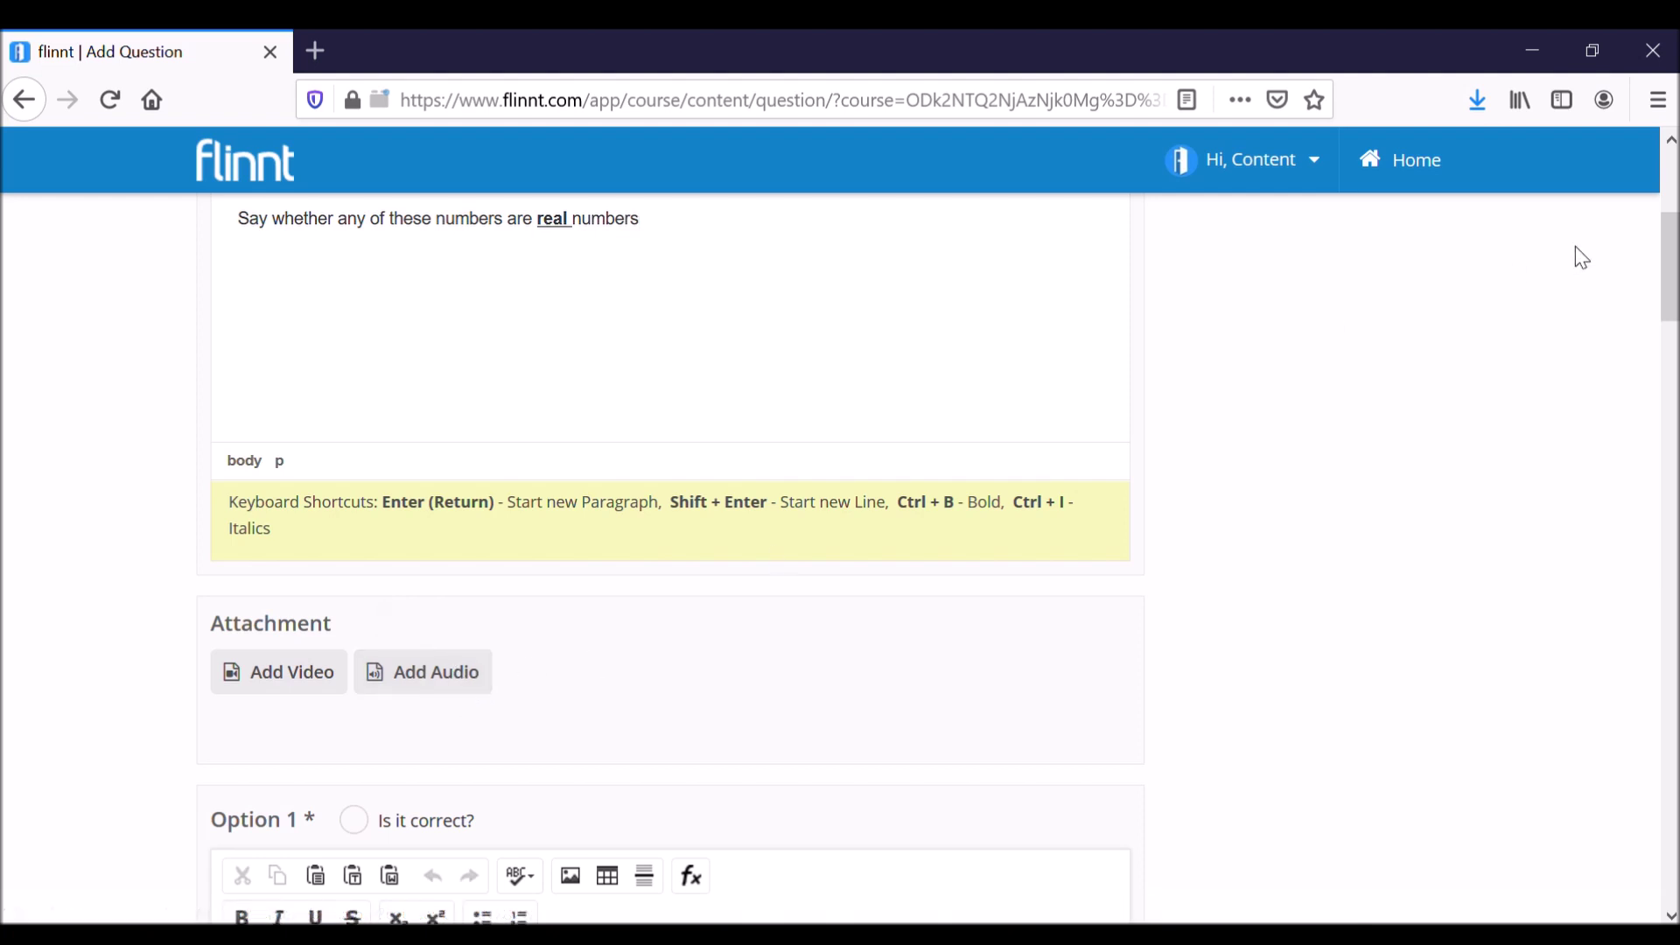
{"action": "left_click_drag", "start_coordinate": [1675, 254], "coordinate": [1676, 300]}
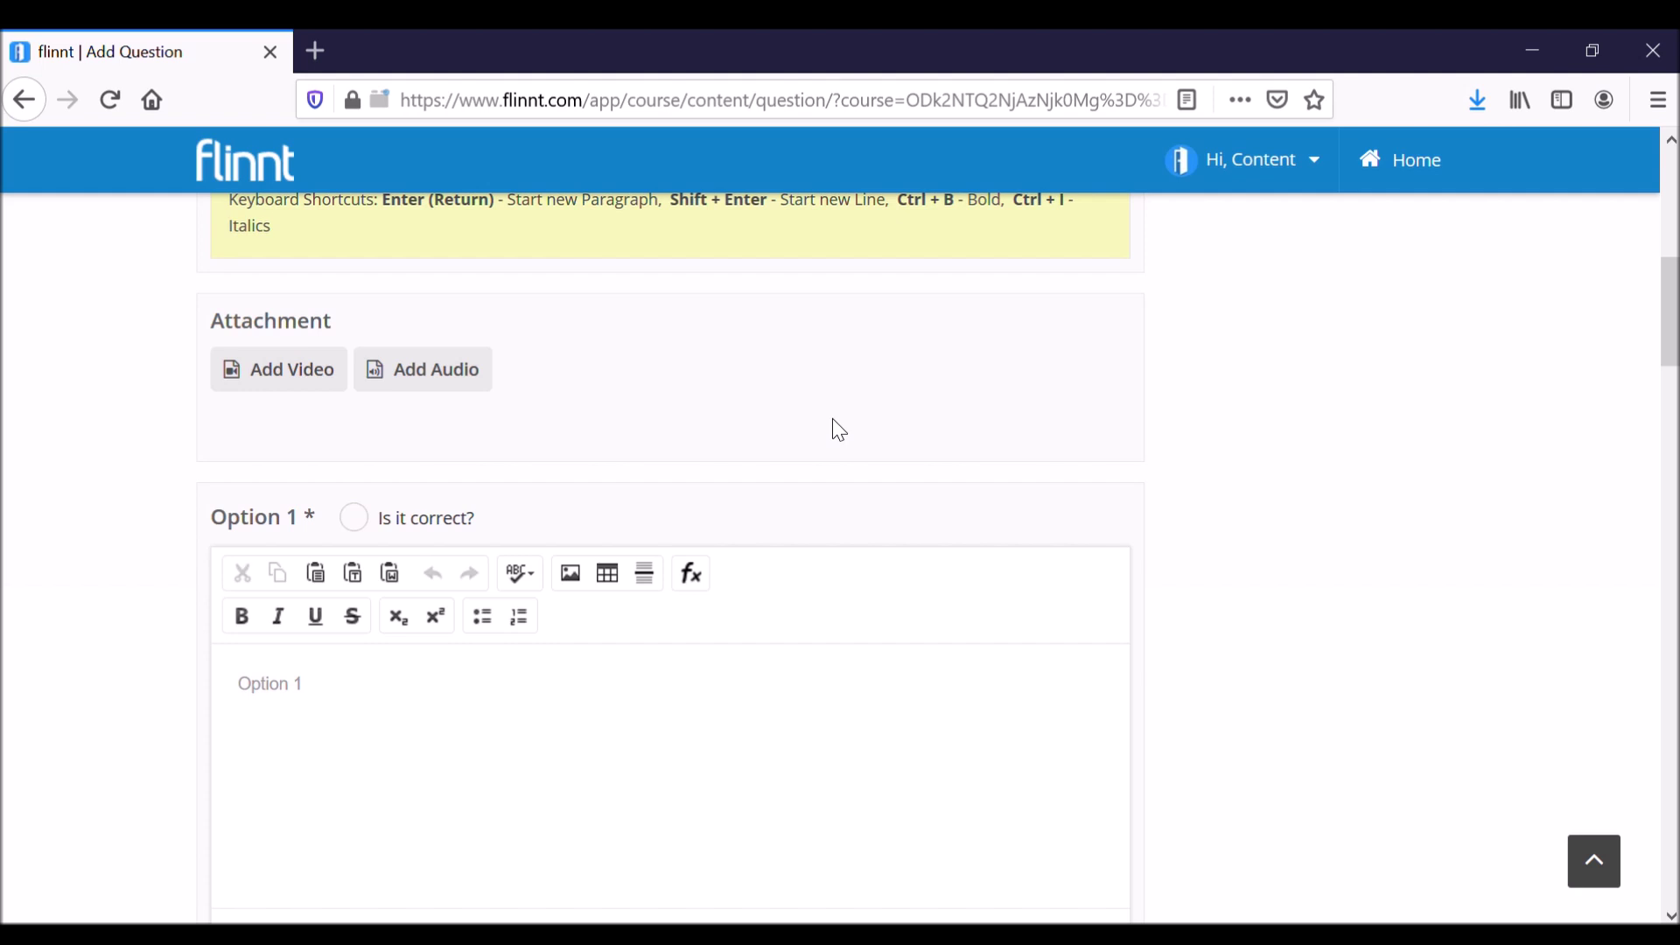
- Fill Options 1–4 with 34, 67, -98 and 'None of the above'
{"action": "left_click", "coordinate": [426, 709]}
{"action": "type", "text": "34"}
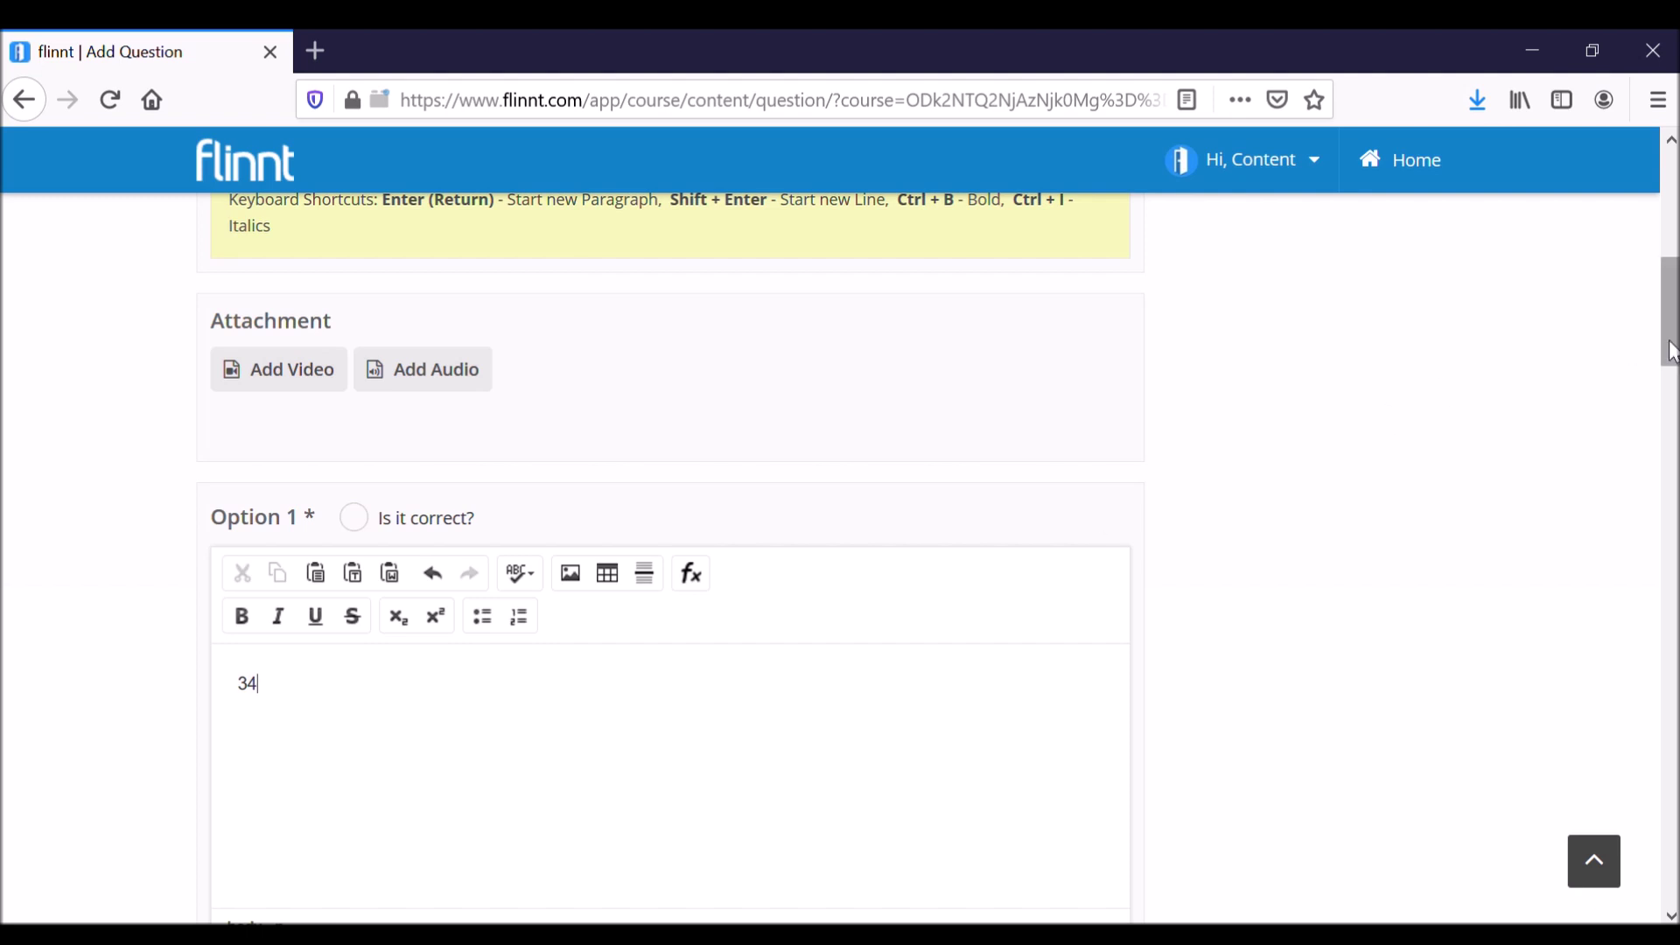
{"action": "left_click_drag", "start_coordinate": [1669, 302], "coordinate": [1670, 435]}
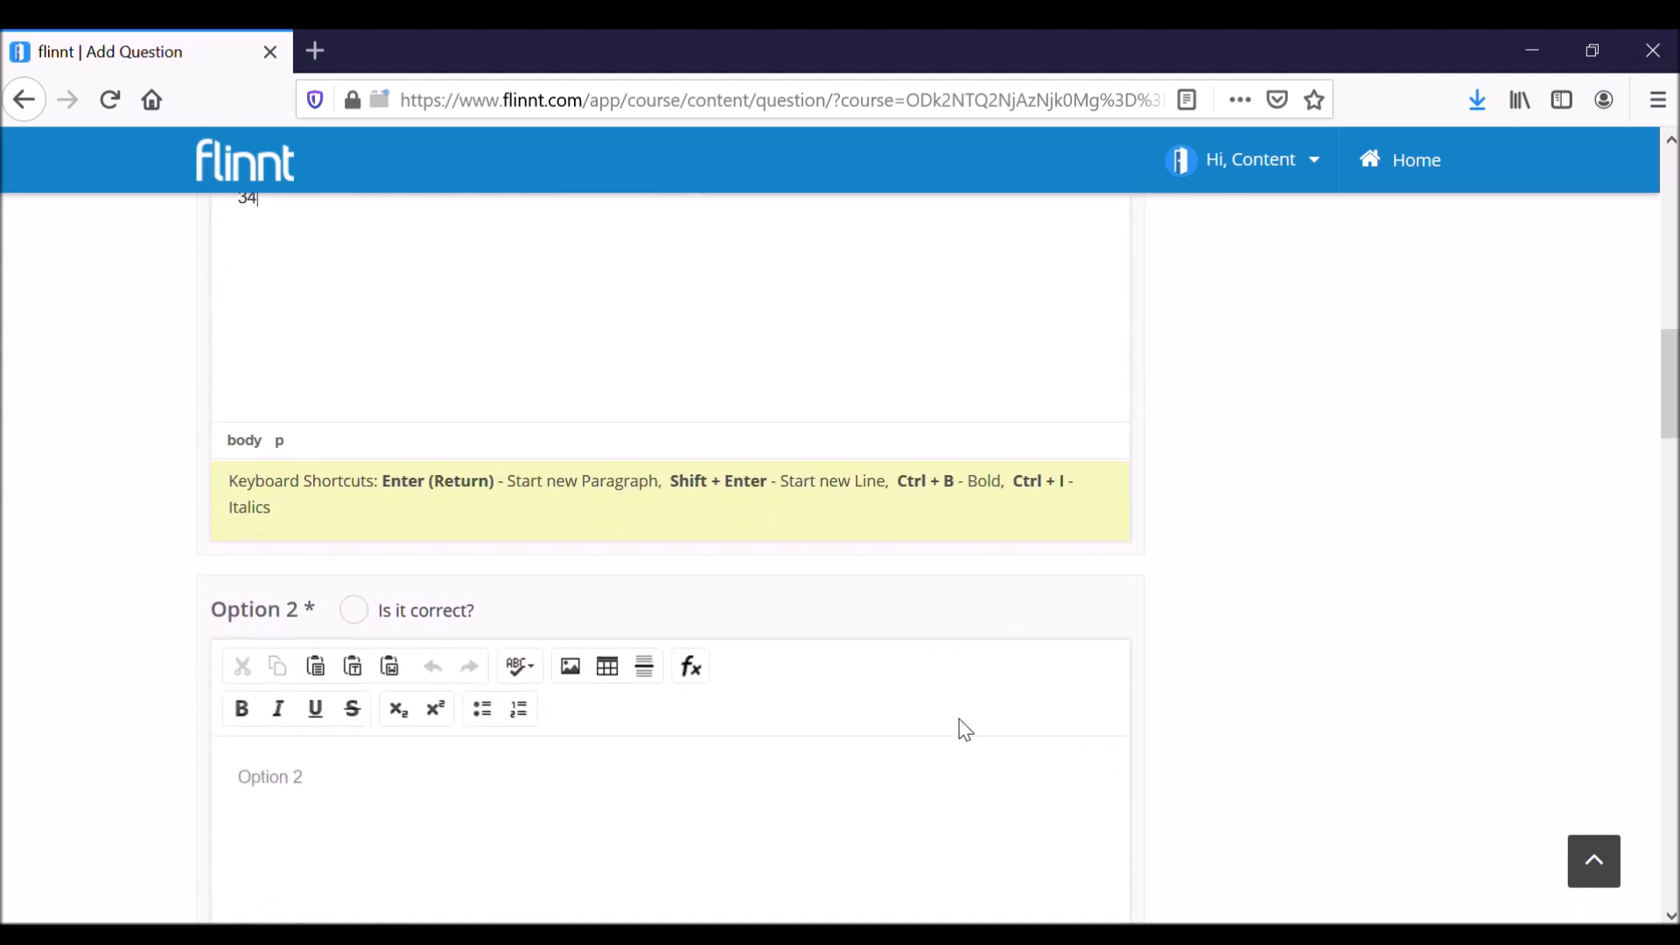
{"action": "left_click", "coordinate": [919, 792]}
{"action": "type", "text": "67"}
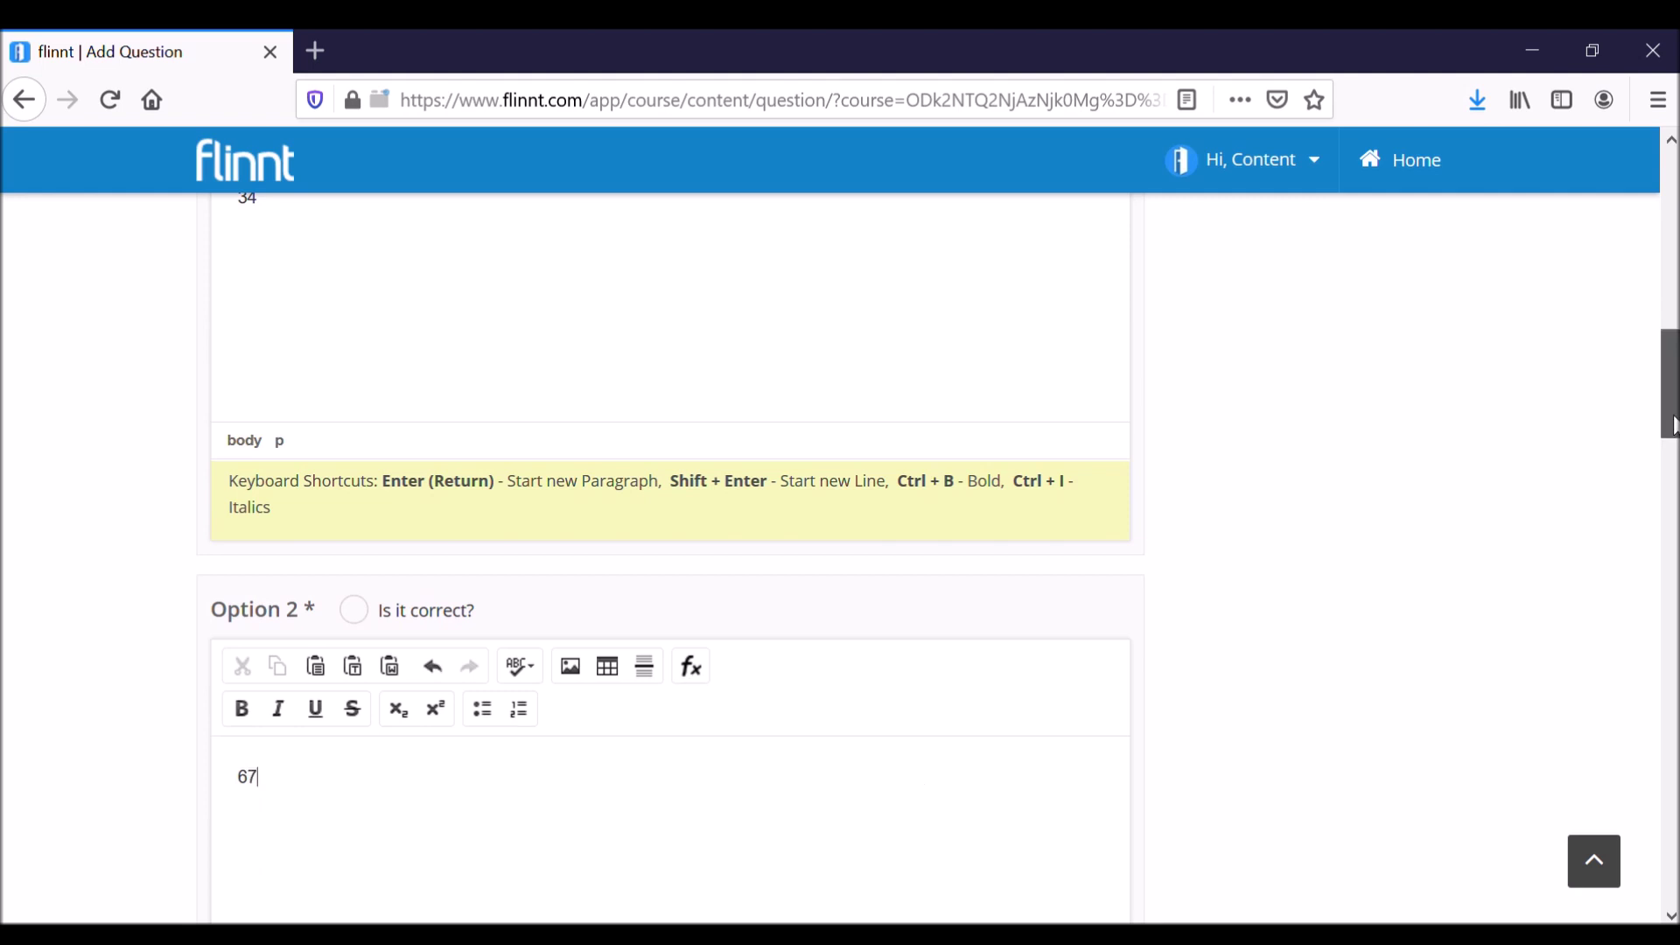
{"action": "left_click_drag", "start_coordinate": [1670, 427], "coordinate": [1672, 518]}
{"action": "left_click", "coordinate": [714, 792]}
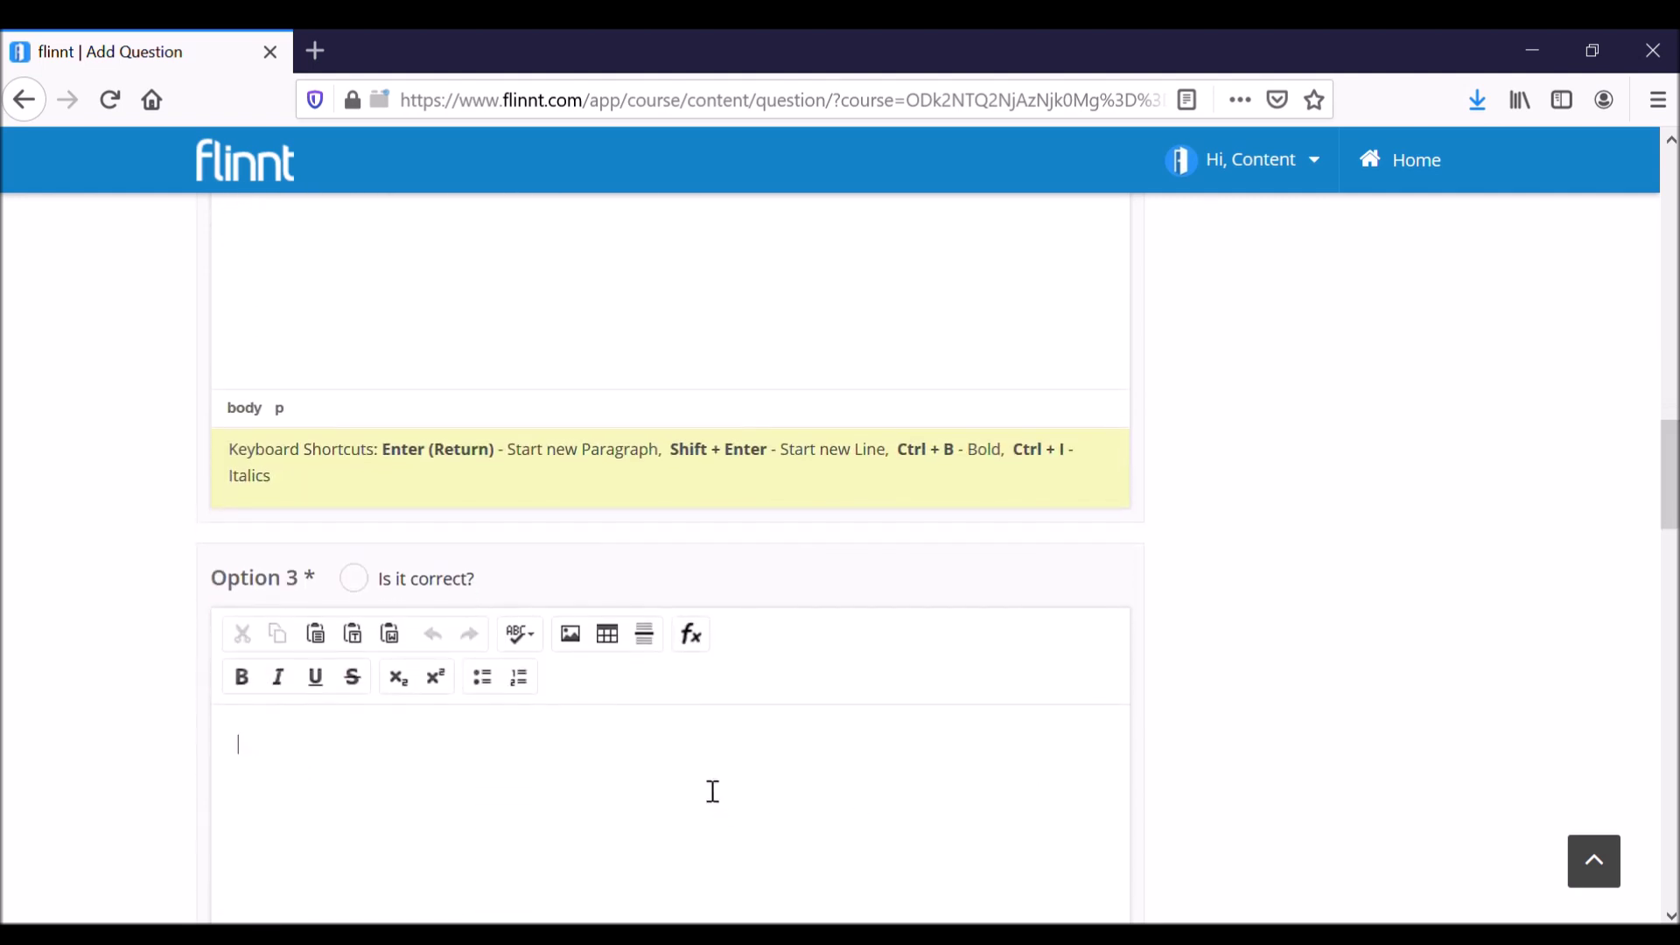
{"action": "type", "text": "-98"}
{"action": "left_click_drag", "start_coordinate": [1672, 456], "coordinate": [1666, 563]}
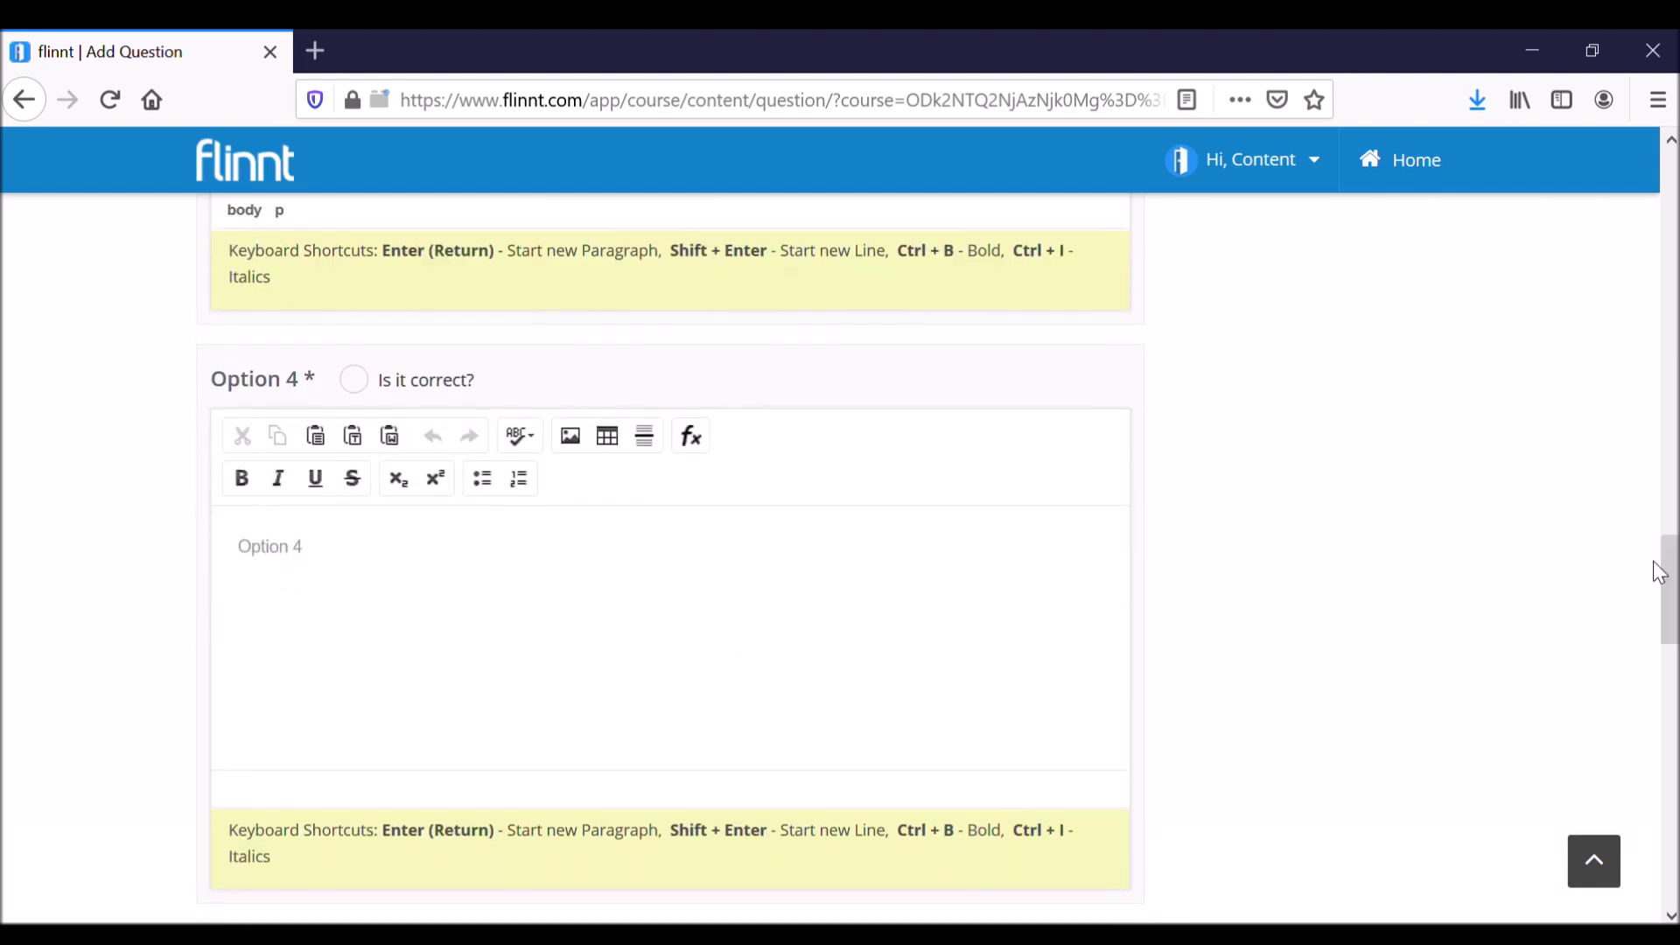
{"action": "left_click", "coordinate": [742, 562]}
{"action": "type", "text": "None of t"}
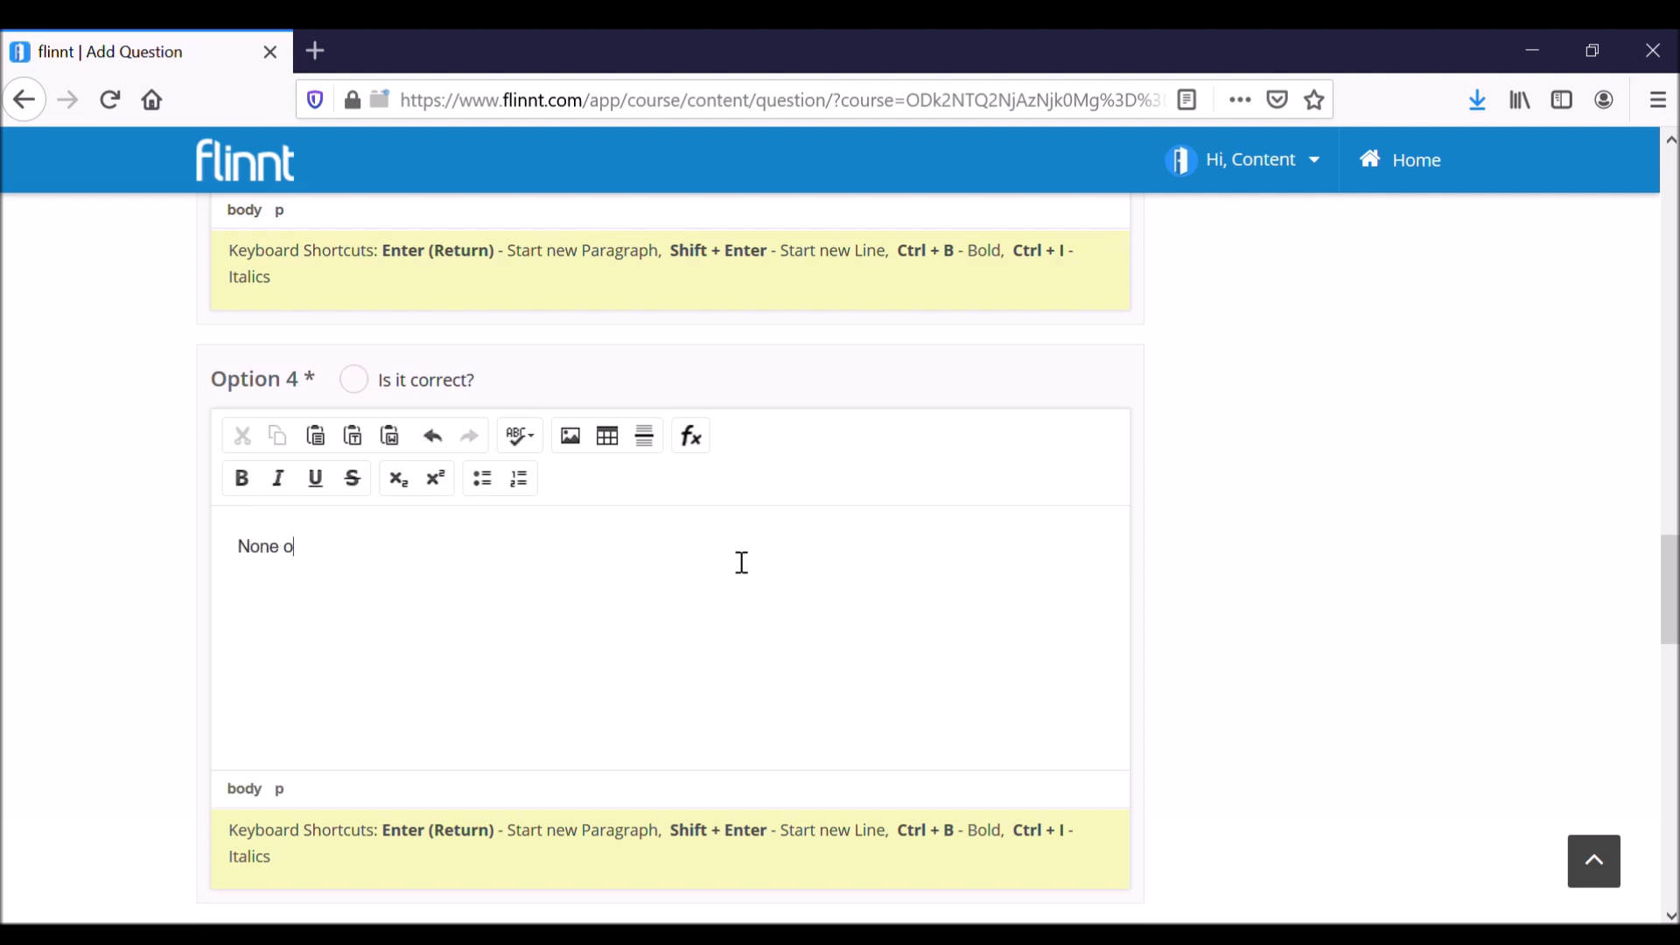
{"action": "type", "text": "he above"}
{"action": "left_click_drag", "start_coordinate": [1676, 558], "coordinate": [1667, 443]}
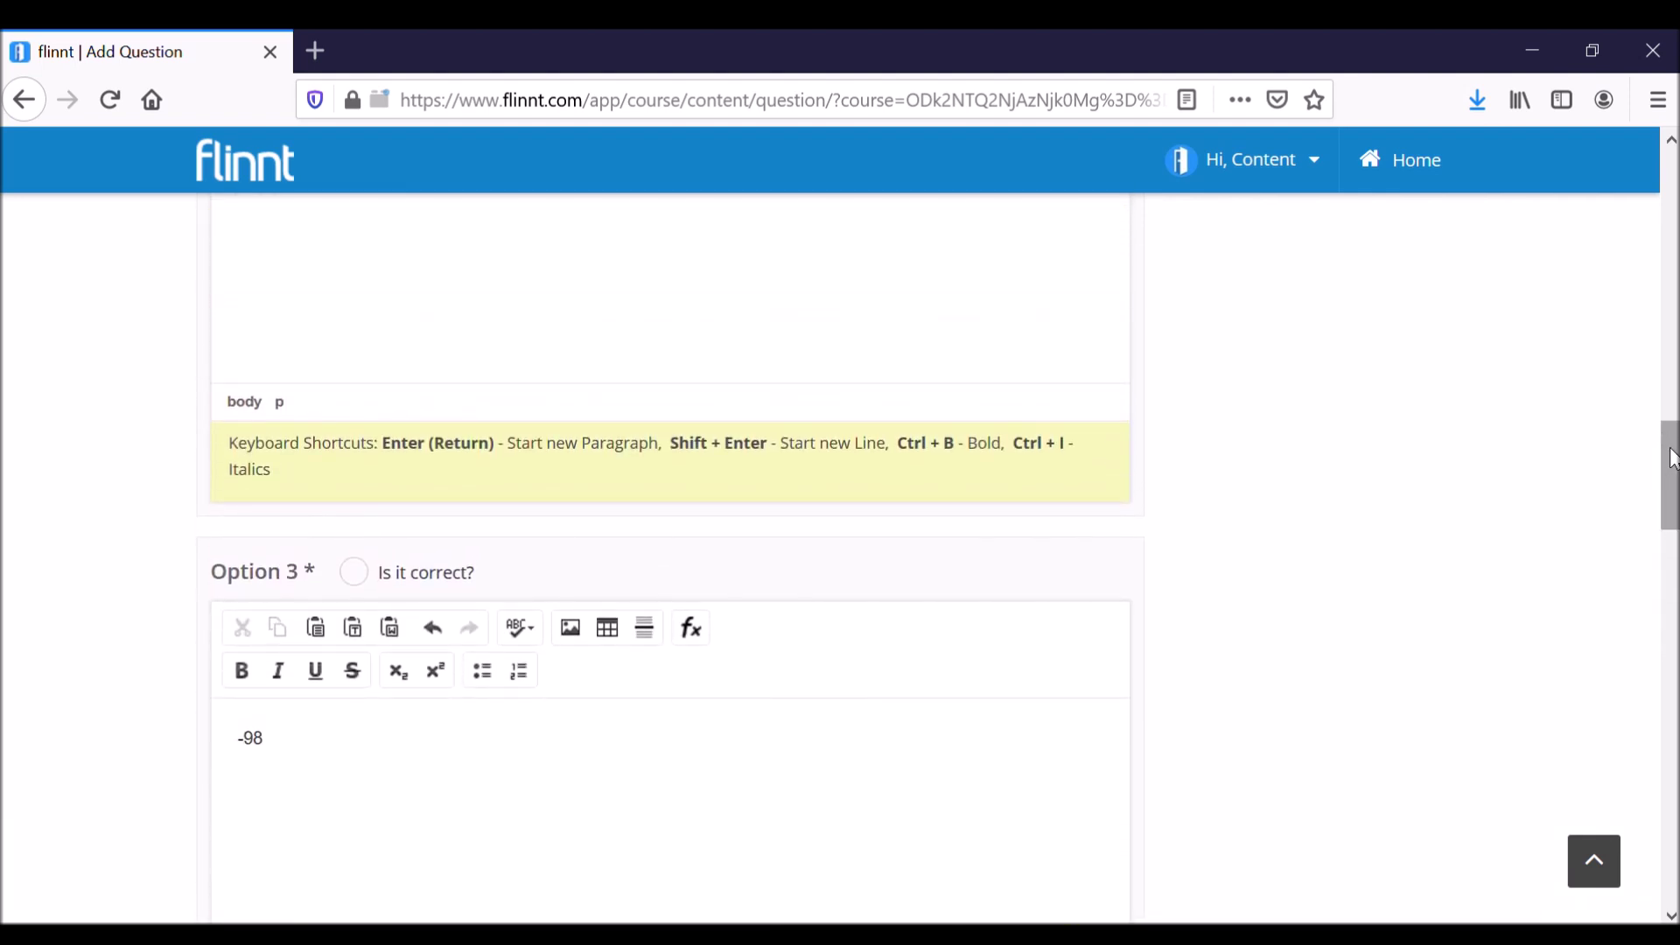
{"action": "left_click_drag", "start_coordinate": [1667, 444], "coordinate": [1664, 353]}
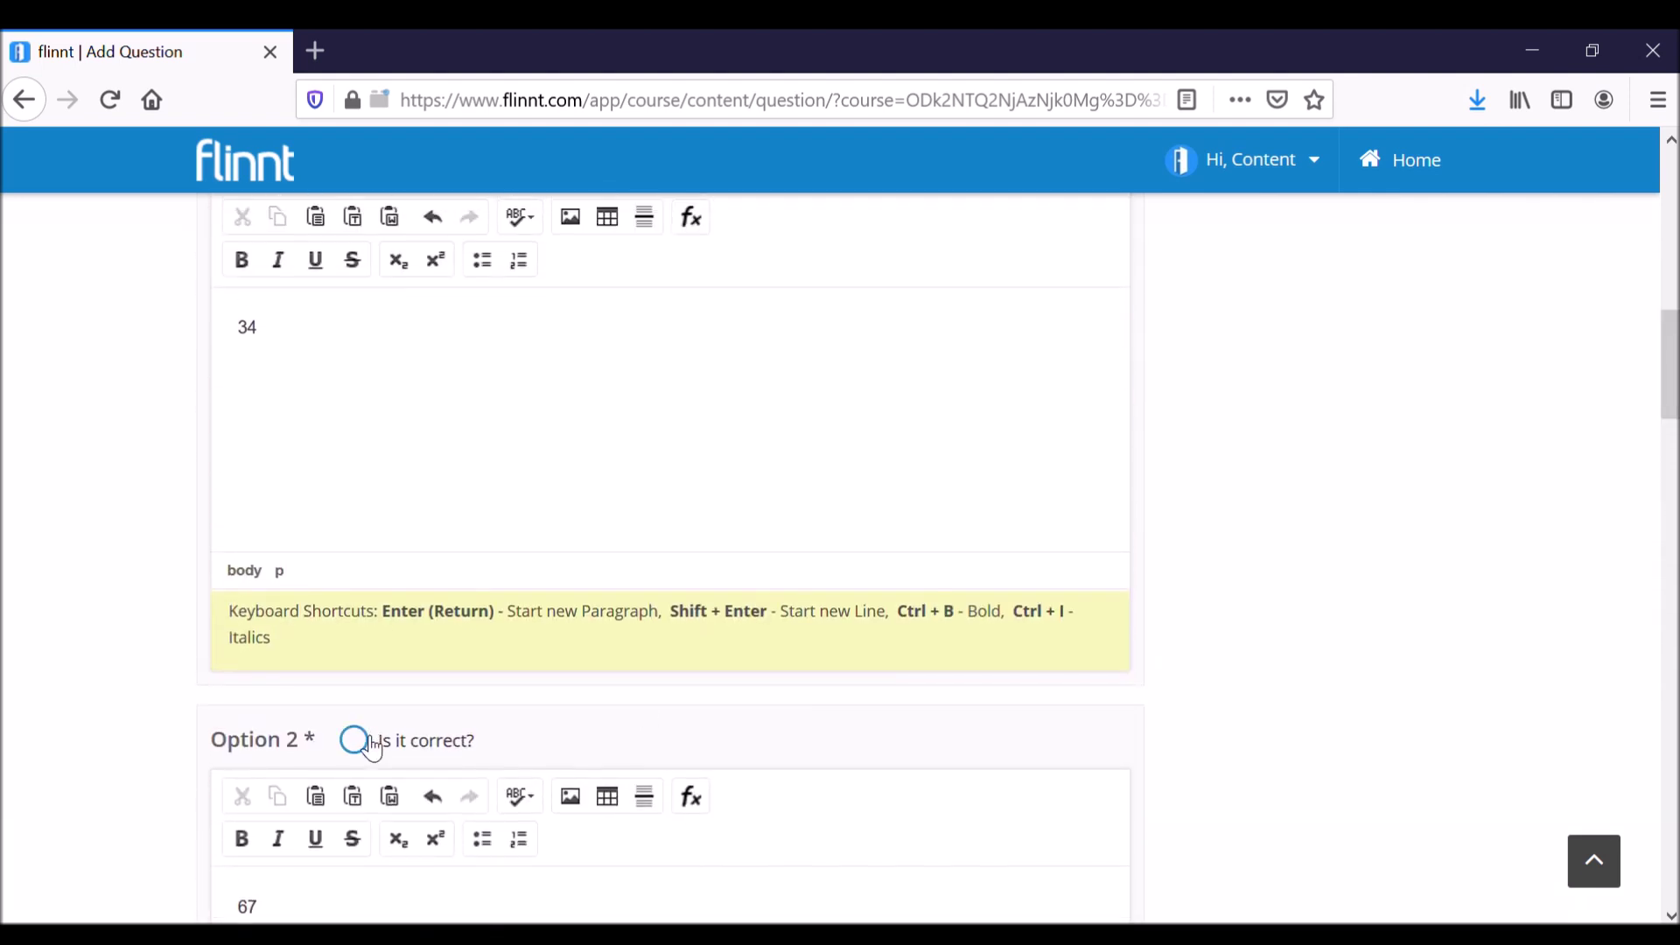
- Tick Option 2 as the correct answer and move to the Explanation editor
{"action": "left_click", "coordinate": [354, 740]}
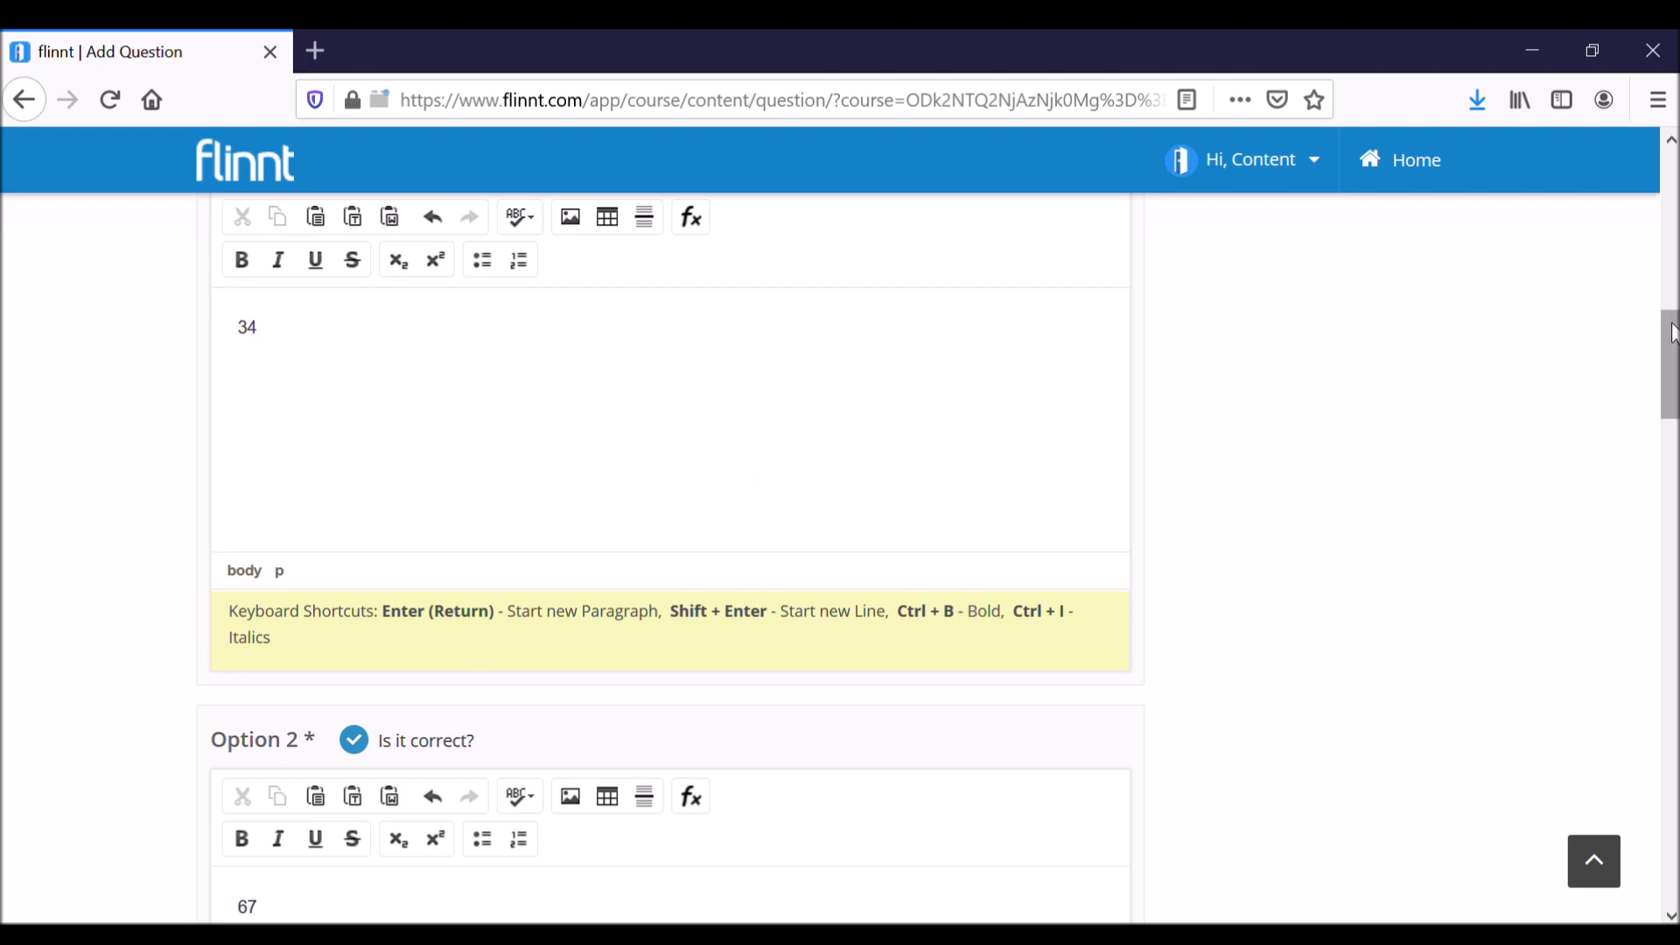
{"action": "mouse_move", "coordinate": [1669, 336]}
{"action": "left_mouse_down"}
{"action": "mouse_move", "coordinate": [1662, 544]}
{"action": "mouse_move", "coordinate": [1669, 191]}
{"action": "left_mouse_up"}
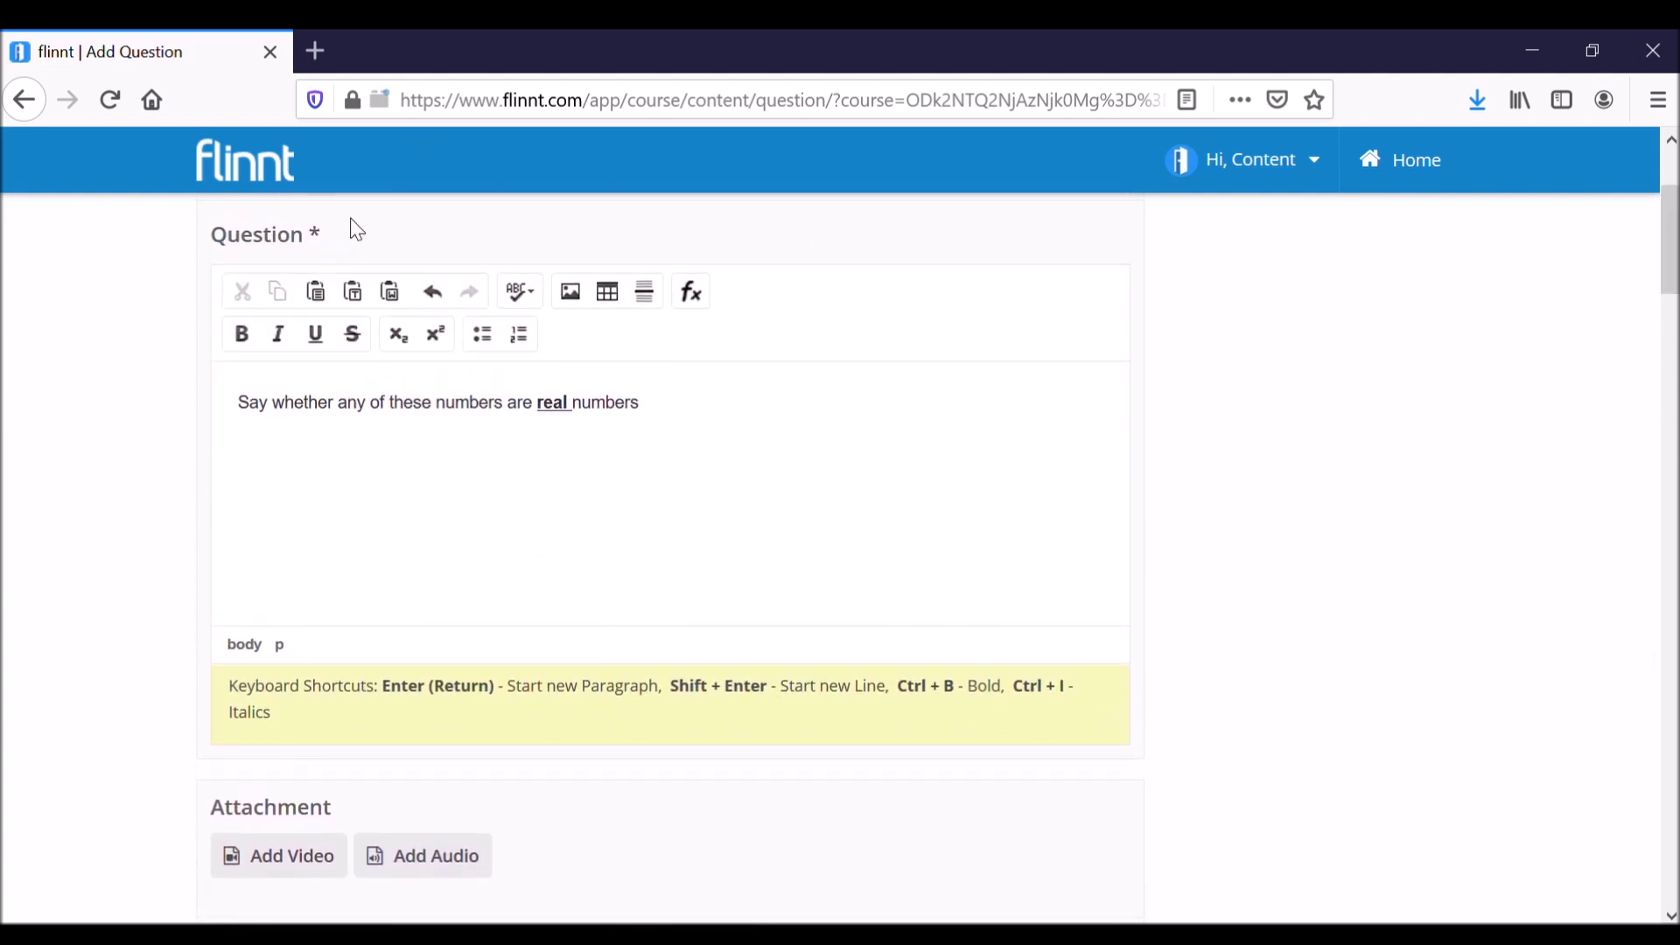
{"action": "left_click_drag", "start_coordinate": [346, 242], "coordinate": [211, 244]}
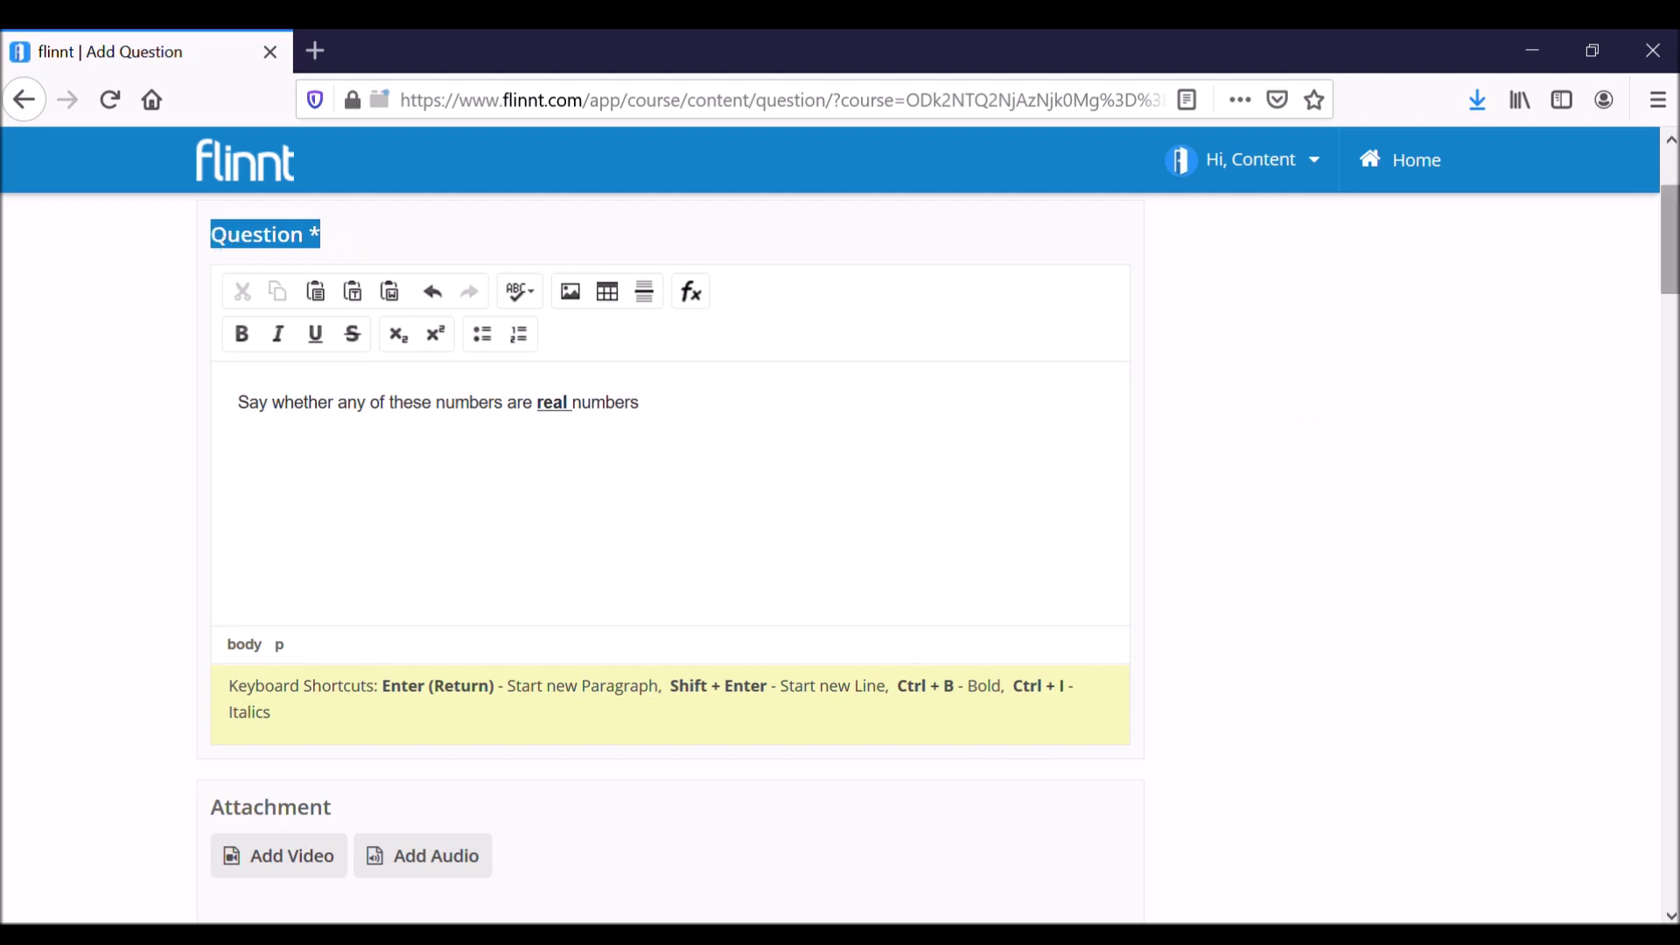
{"action": "left_click_drag", "start_coordinate": [1670, 237], "coordinate": [1662, 679]}
{"action": "left_click", "coordinate": [499, 525]}
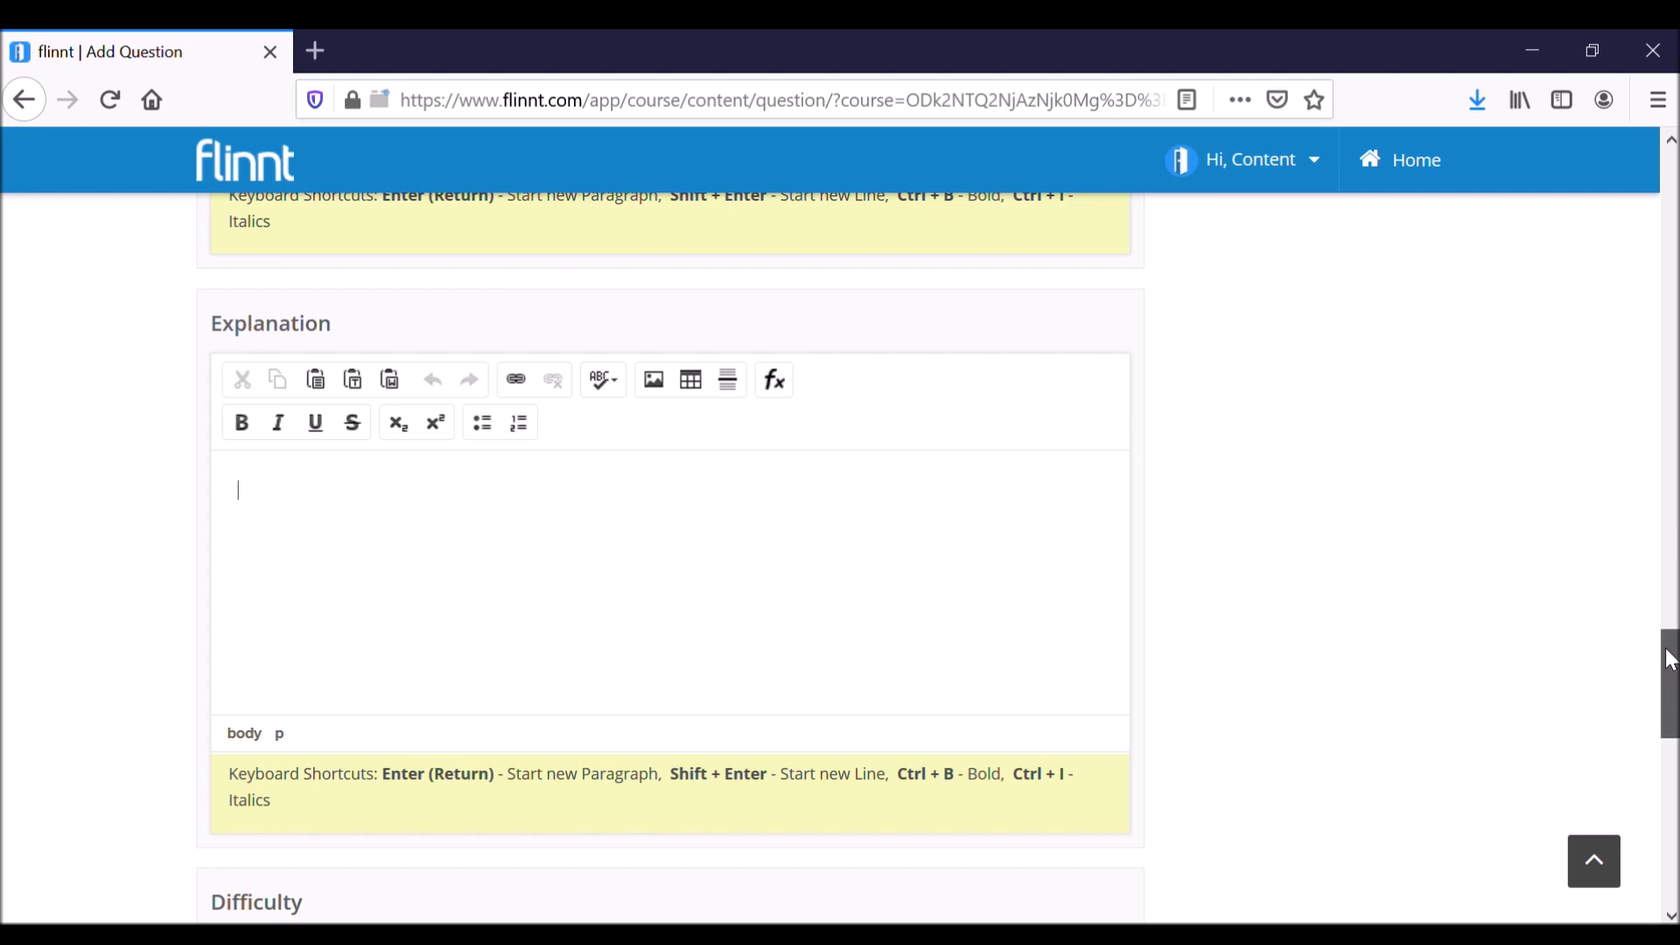
{"action": "scroll", "coordinate": [1666, 658], "scroll_direction": "down", "scroll_amount": 2}
{"action": "scroll", "coordinate": [1668, 690], "scroll_direction": "down", "scroll_amount": 3}
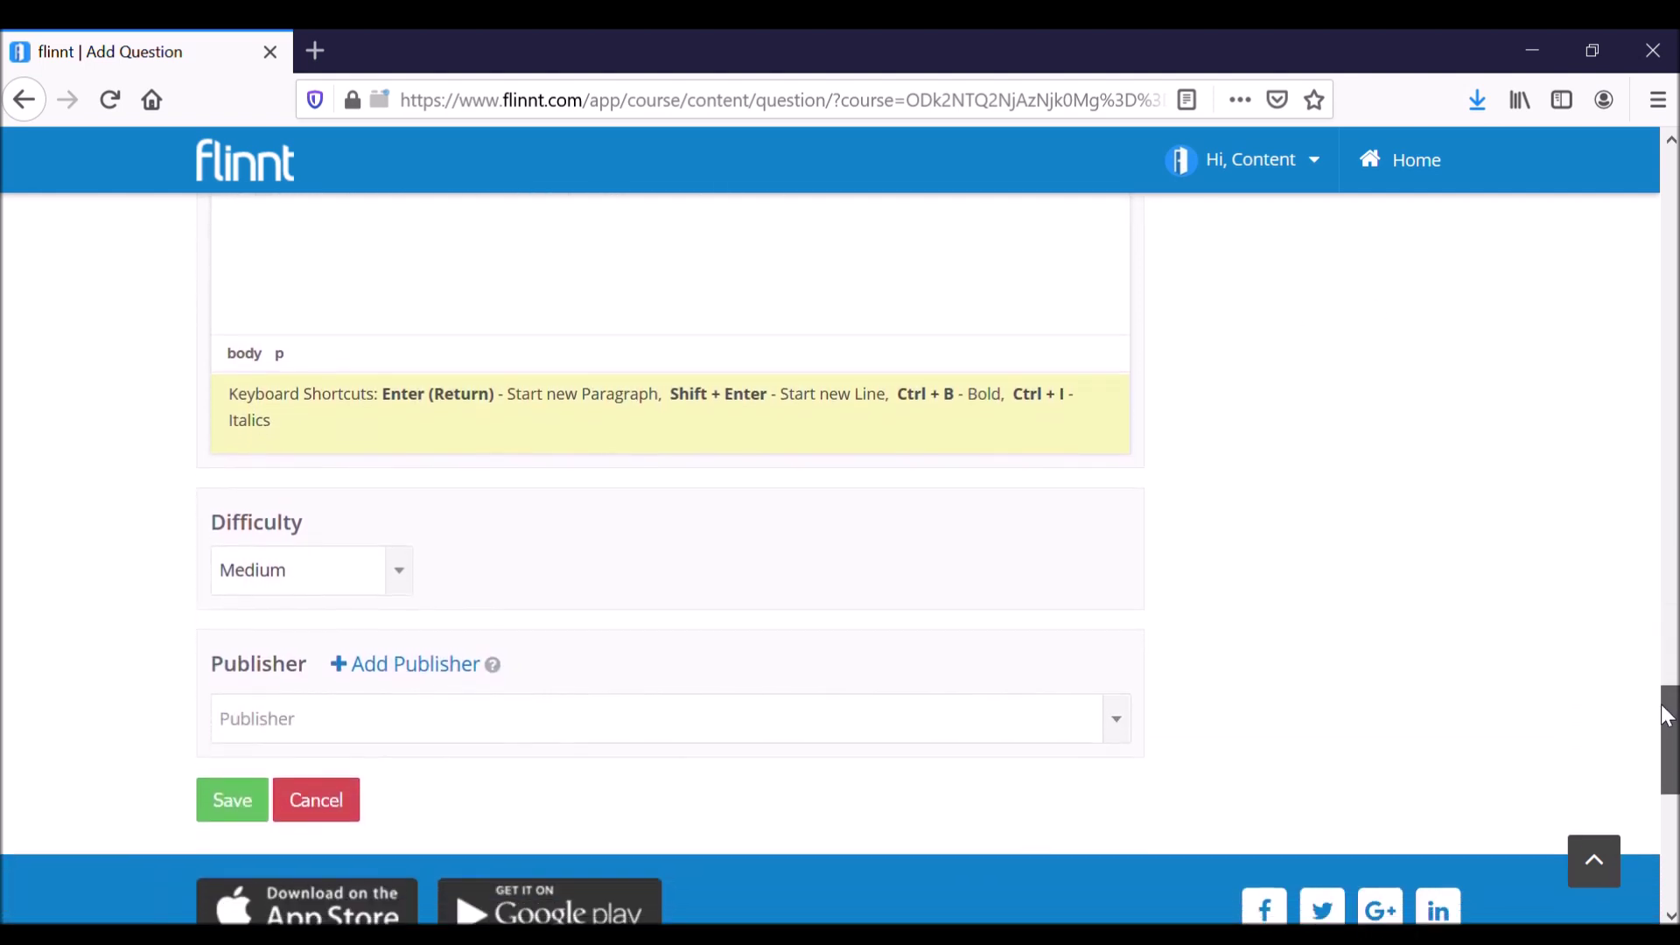
- Keep the difficulty at Medium and save the question
{"action": "left_click", "coordinate": [404, 593]}
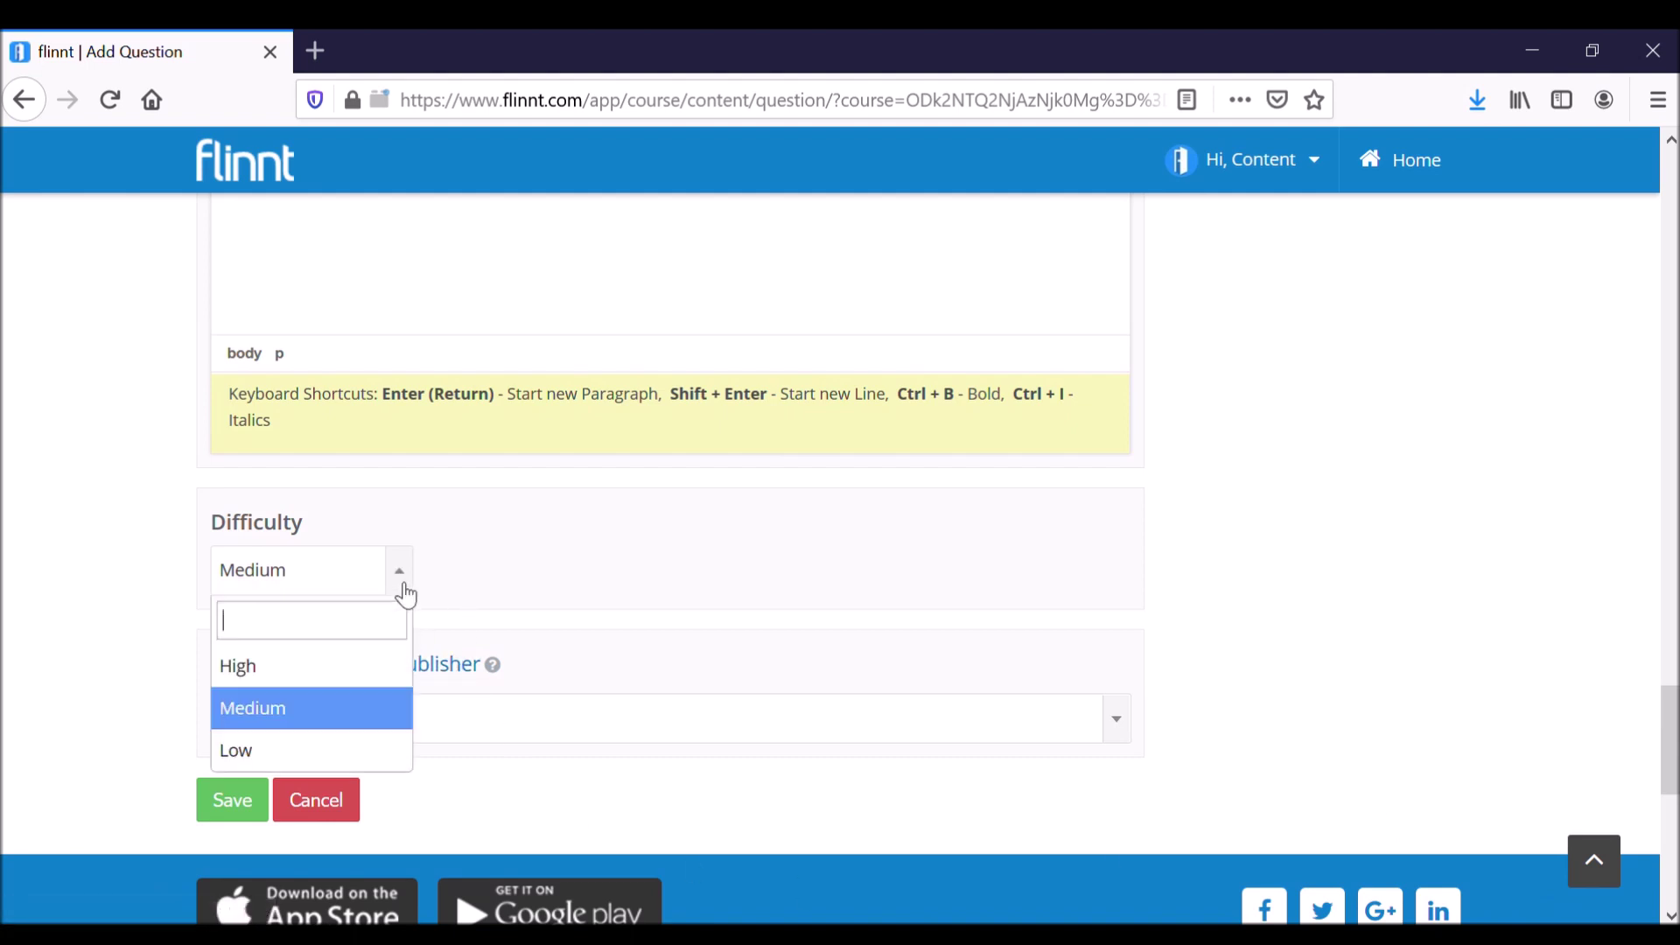
{"action": "left_click", "coordinate": [406, 593]}
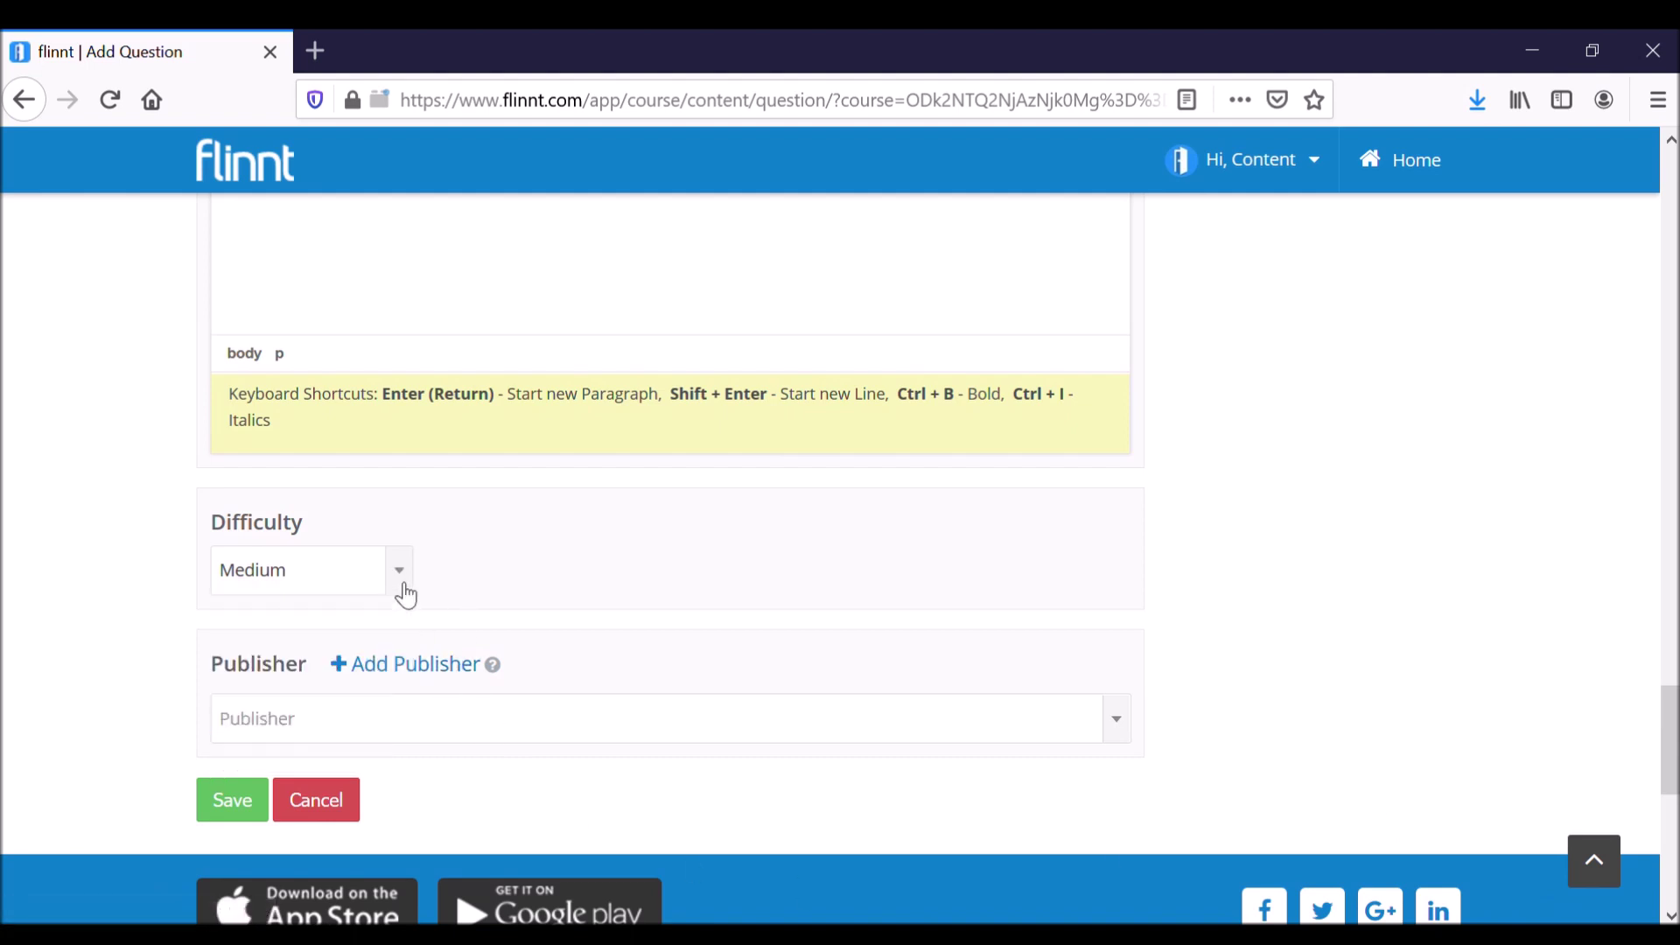
{"action": "left_click", "coordinate": [237, 806]}
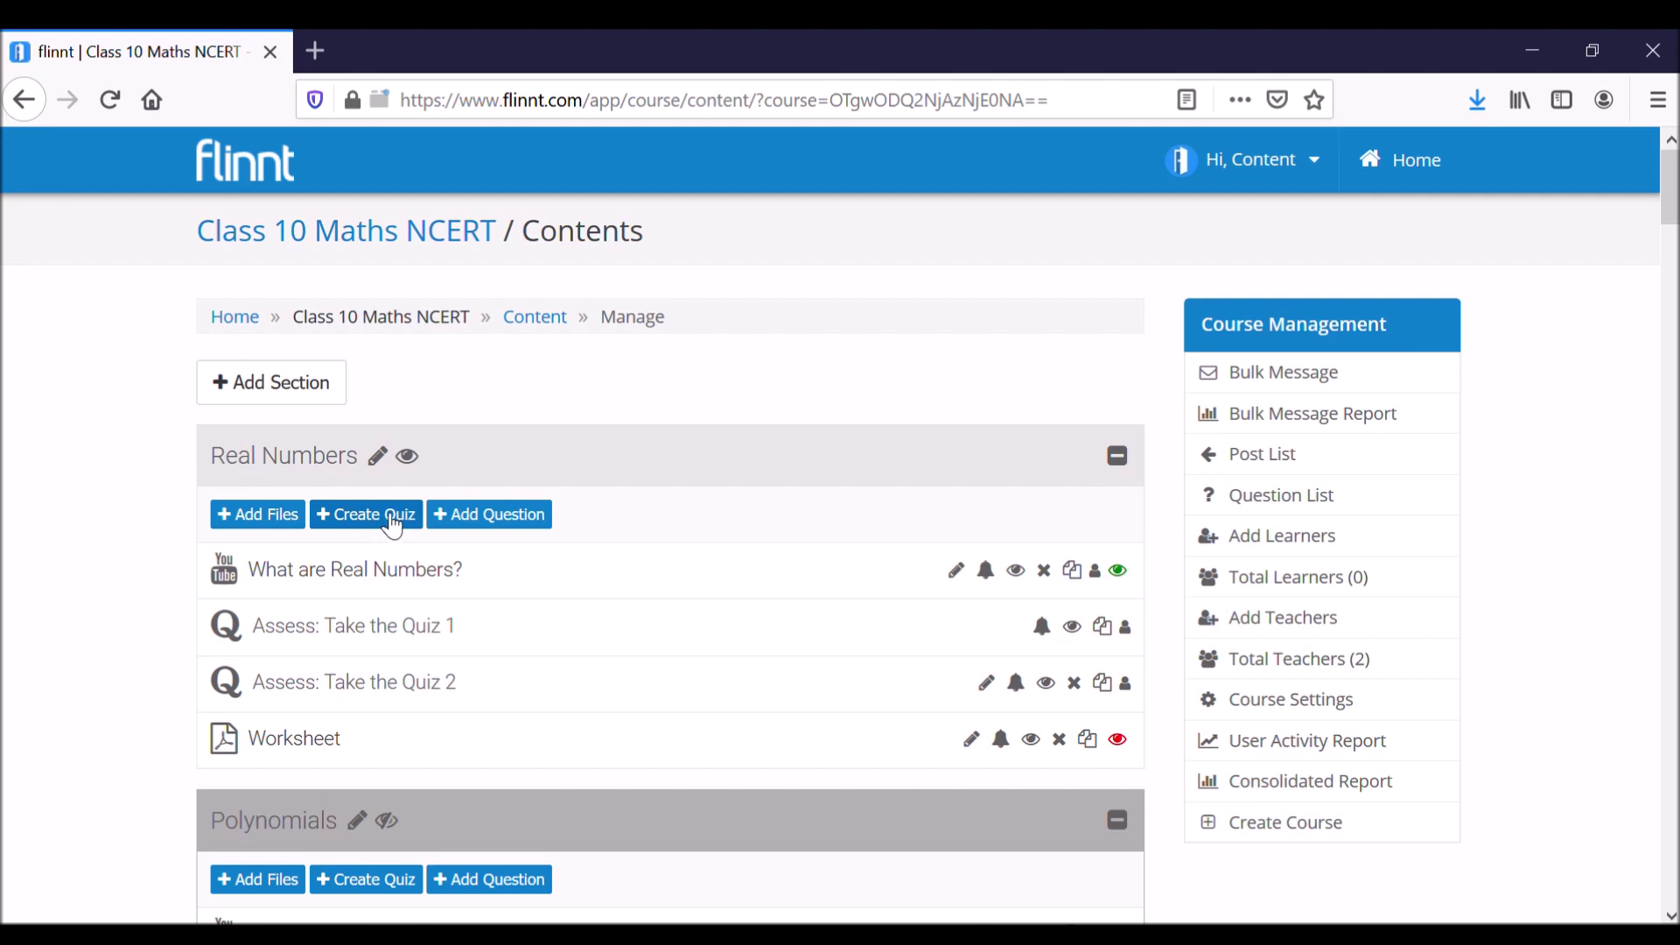
- Create a Real Numbers quiz titled 'Trial Quiz' described 'Students pl. attempt this quiz'
{"action": "left_click", "coordinate": [389, 517]}
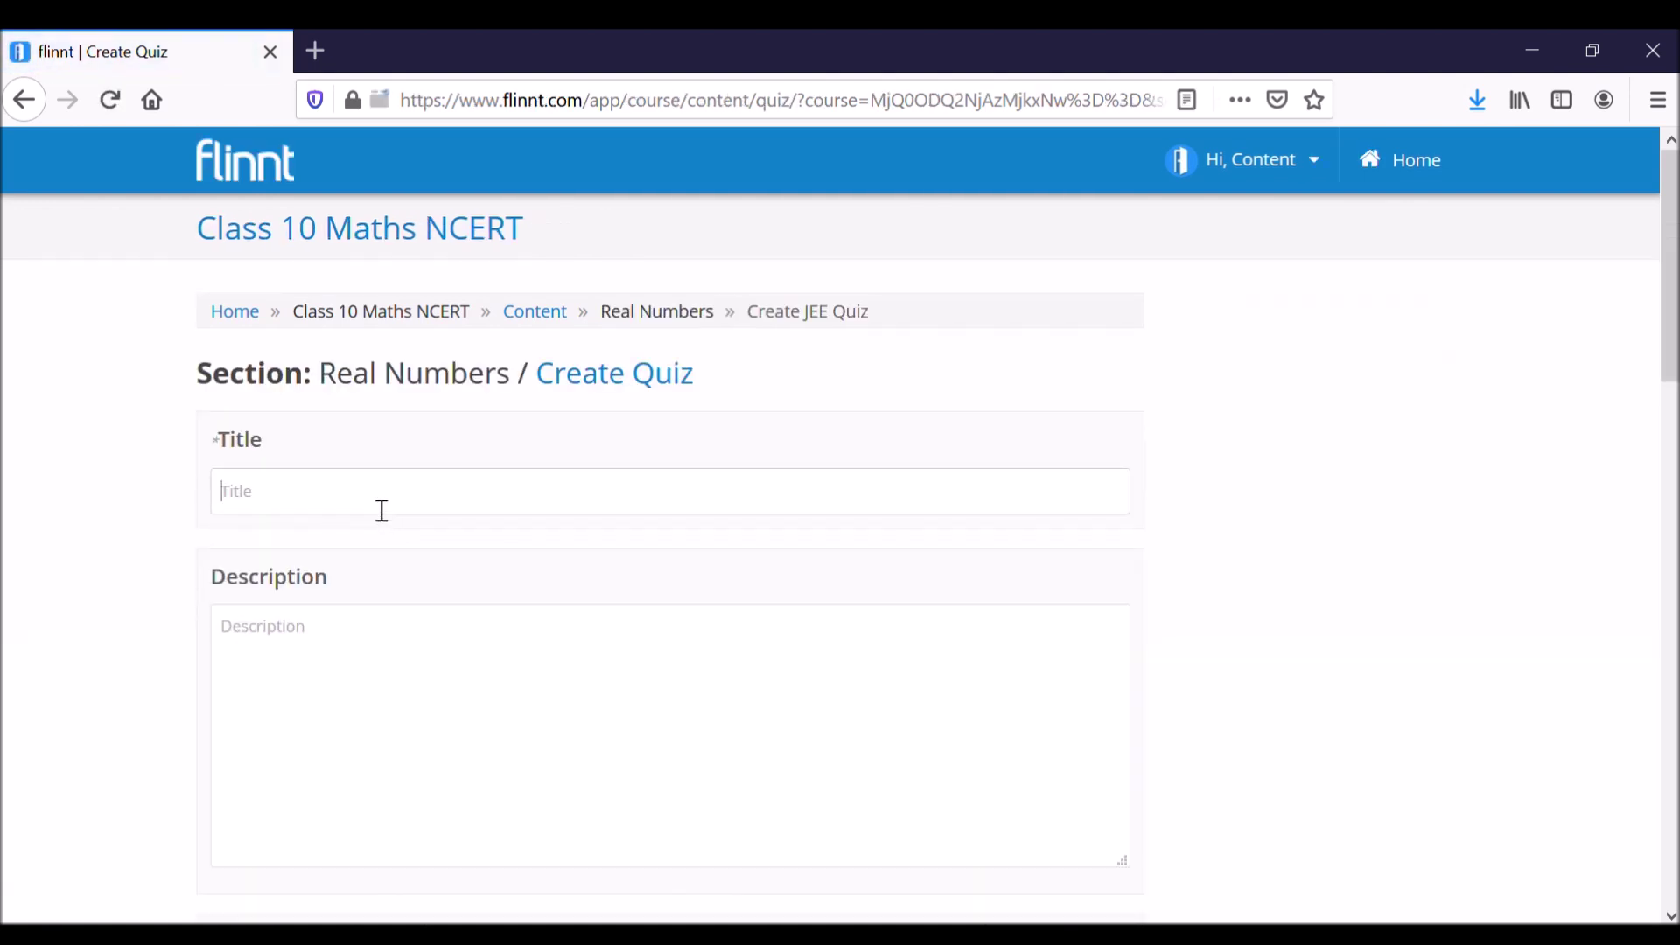
{"action": "type", "text": "Trial Quiz"}
{"action": "type", "text": "Students p"}
{"action": "type", "text": "lay"}
{"action": "key", "text": "BackSpace"}
{"action": "key", "text": "BackSpace"}
{"action": "type", "text": ". attempt"}
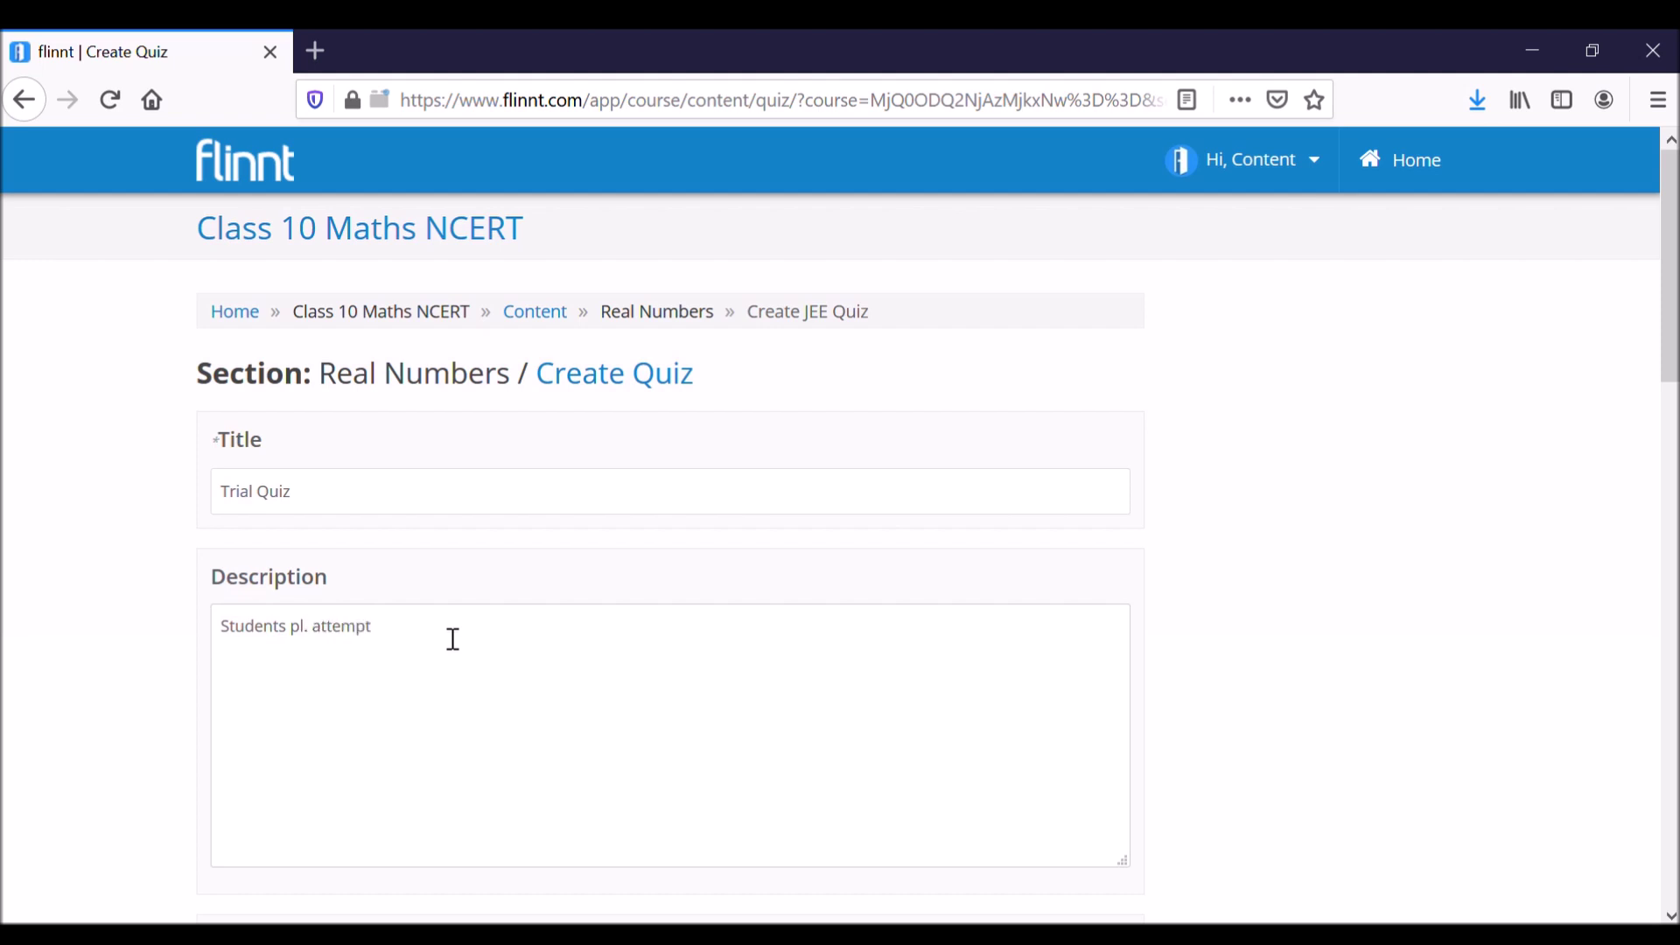
{"action": "type", "text": " this quiz"}
{"action": "scroll", "coordinate": [1675, 185], "scroll_direction": "down", "scroll_amount": 1}
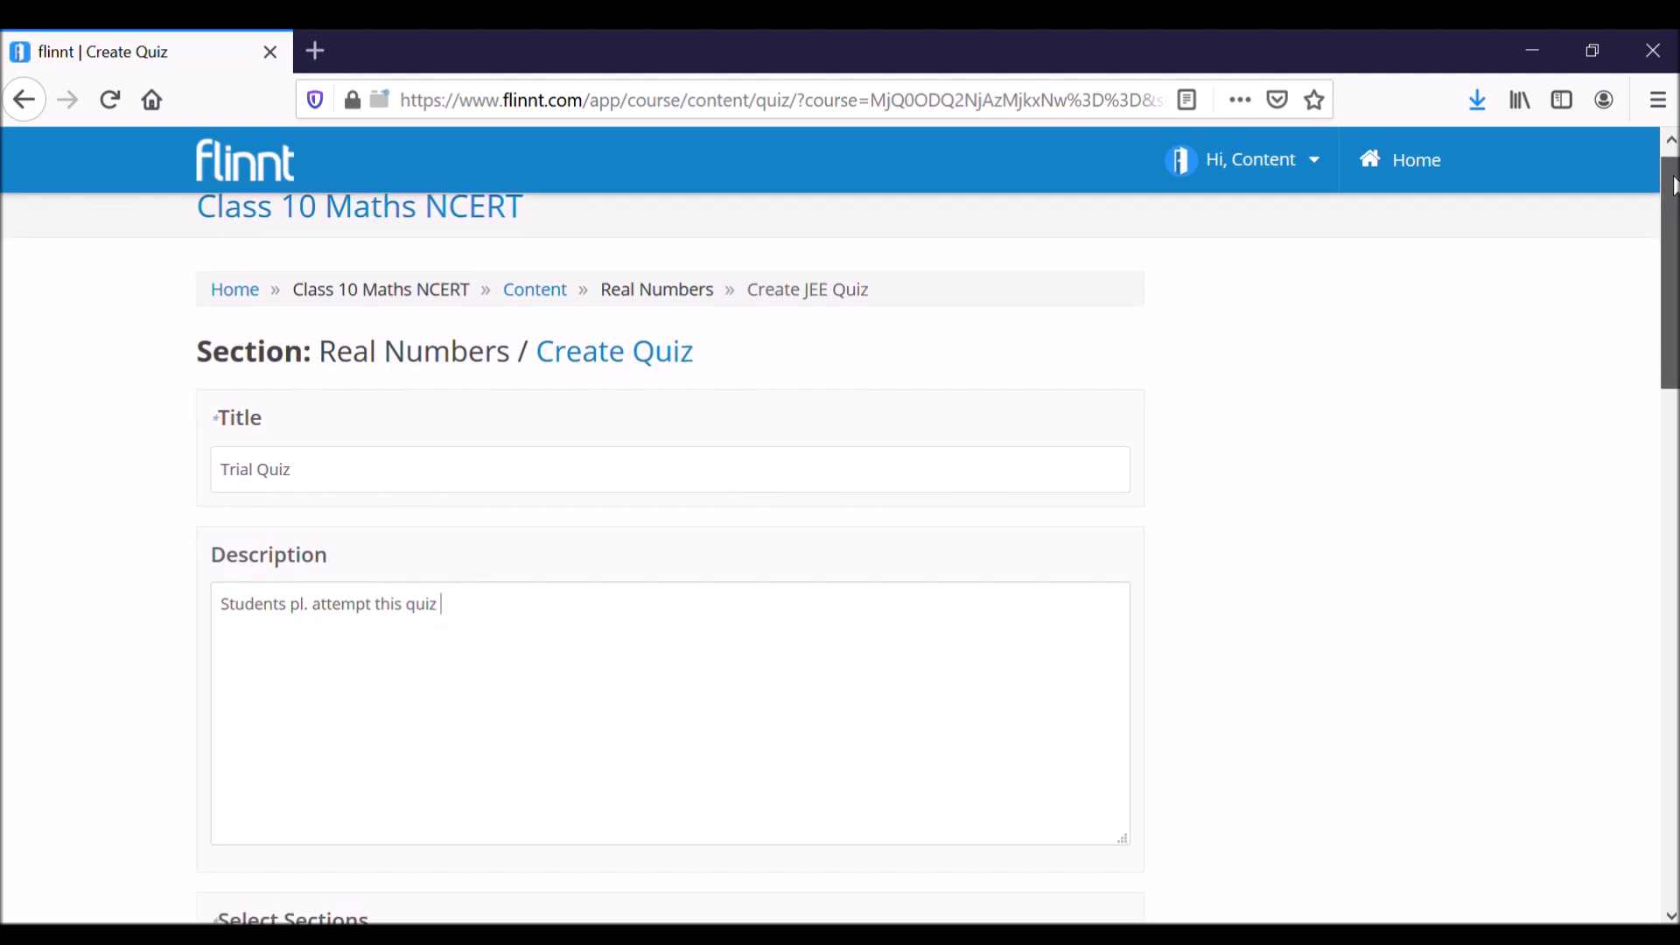
{"action": "left_click_drag", "start_coordinate": [1675, 185], "coordinate": [1663, 346]}
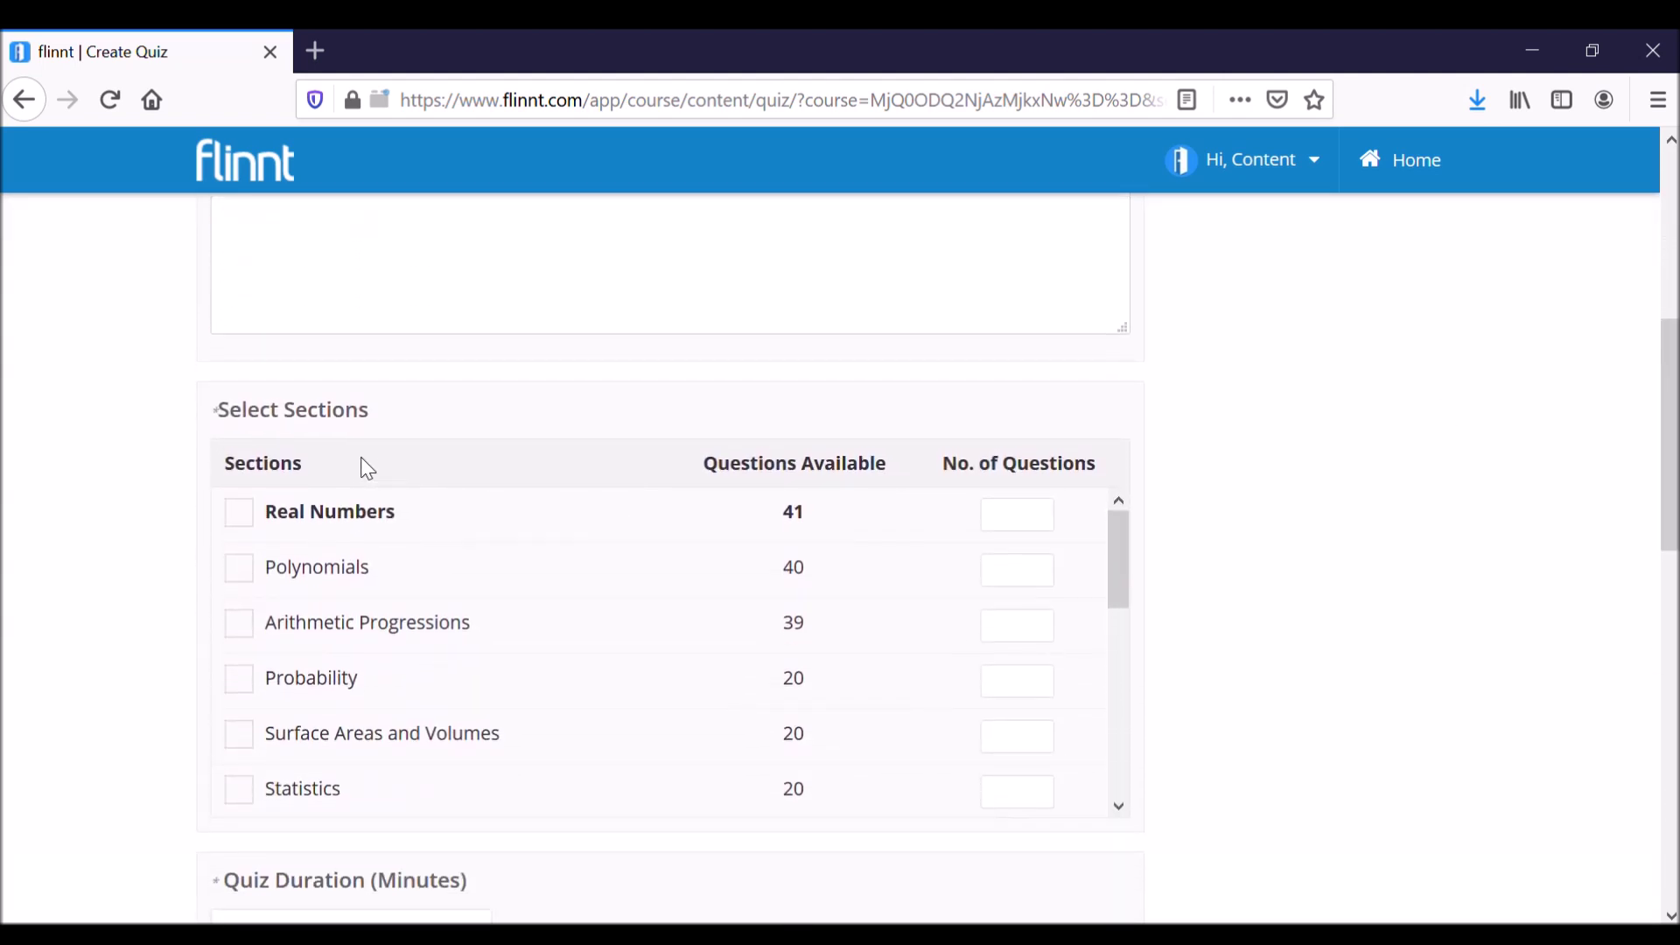
- Include the Real Numbers section with 10 questions in the quiz
{"action": "left_click", "coordinate": [240, 518]}
{"action": "type", "text": "1"}
{"action": "type", "text": "0"}
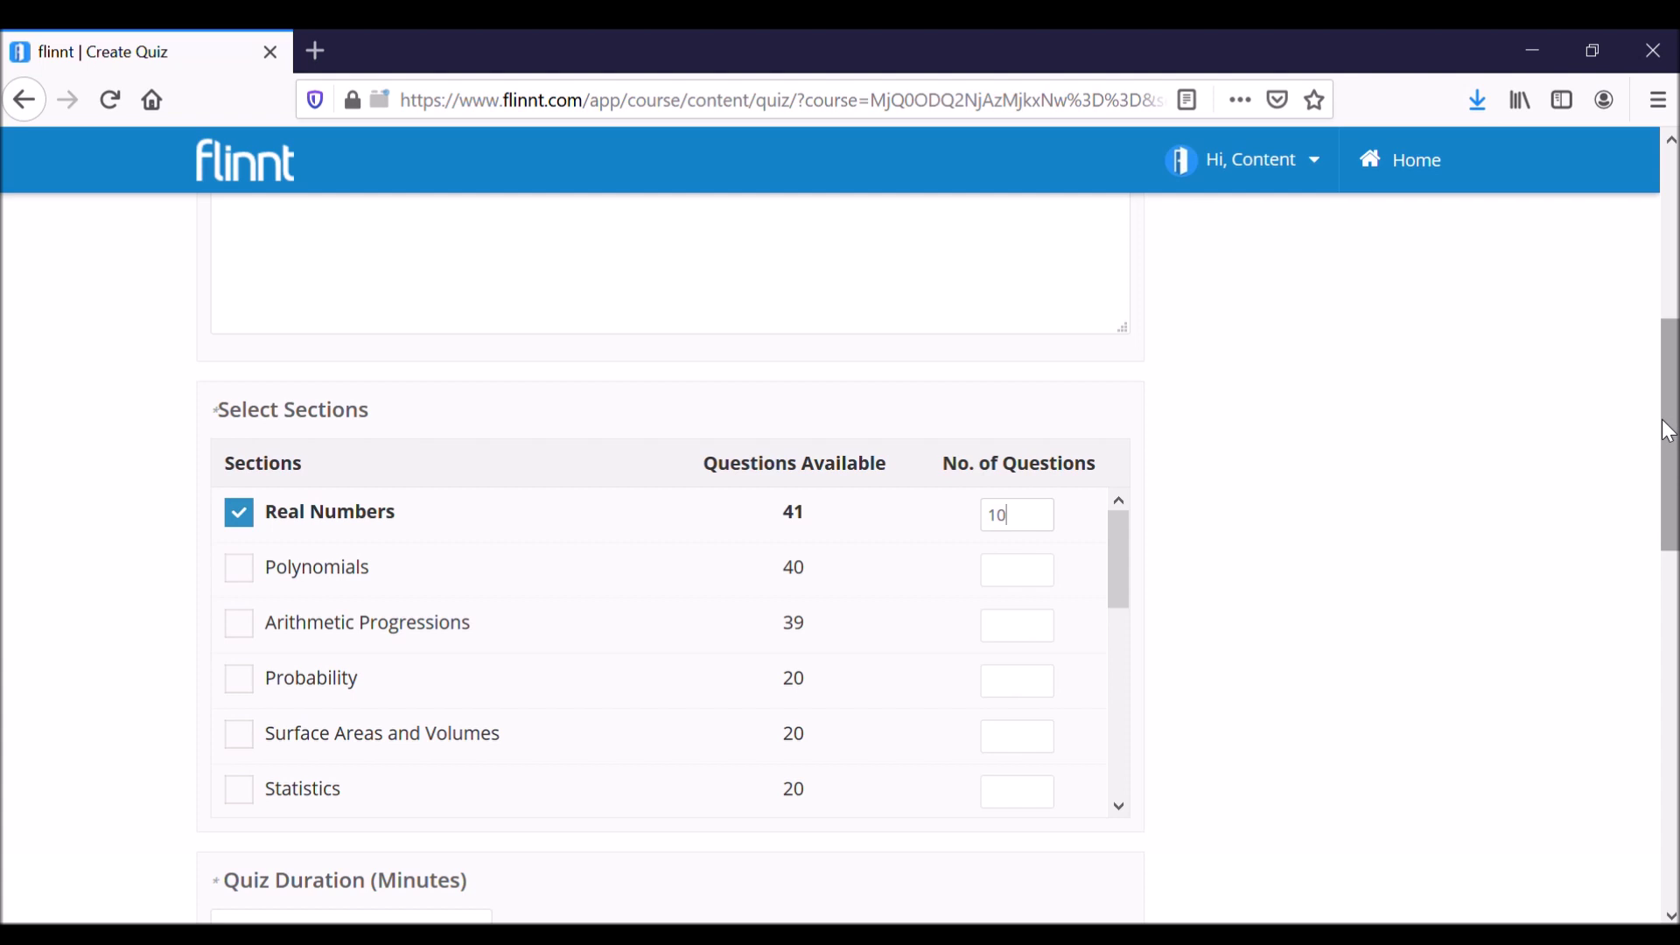
{"action": "left_click_drag", "start_coordinate": [1668, 433], "coordinate": [1669, 545]}
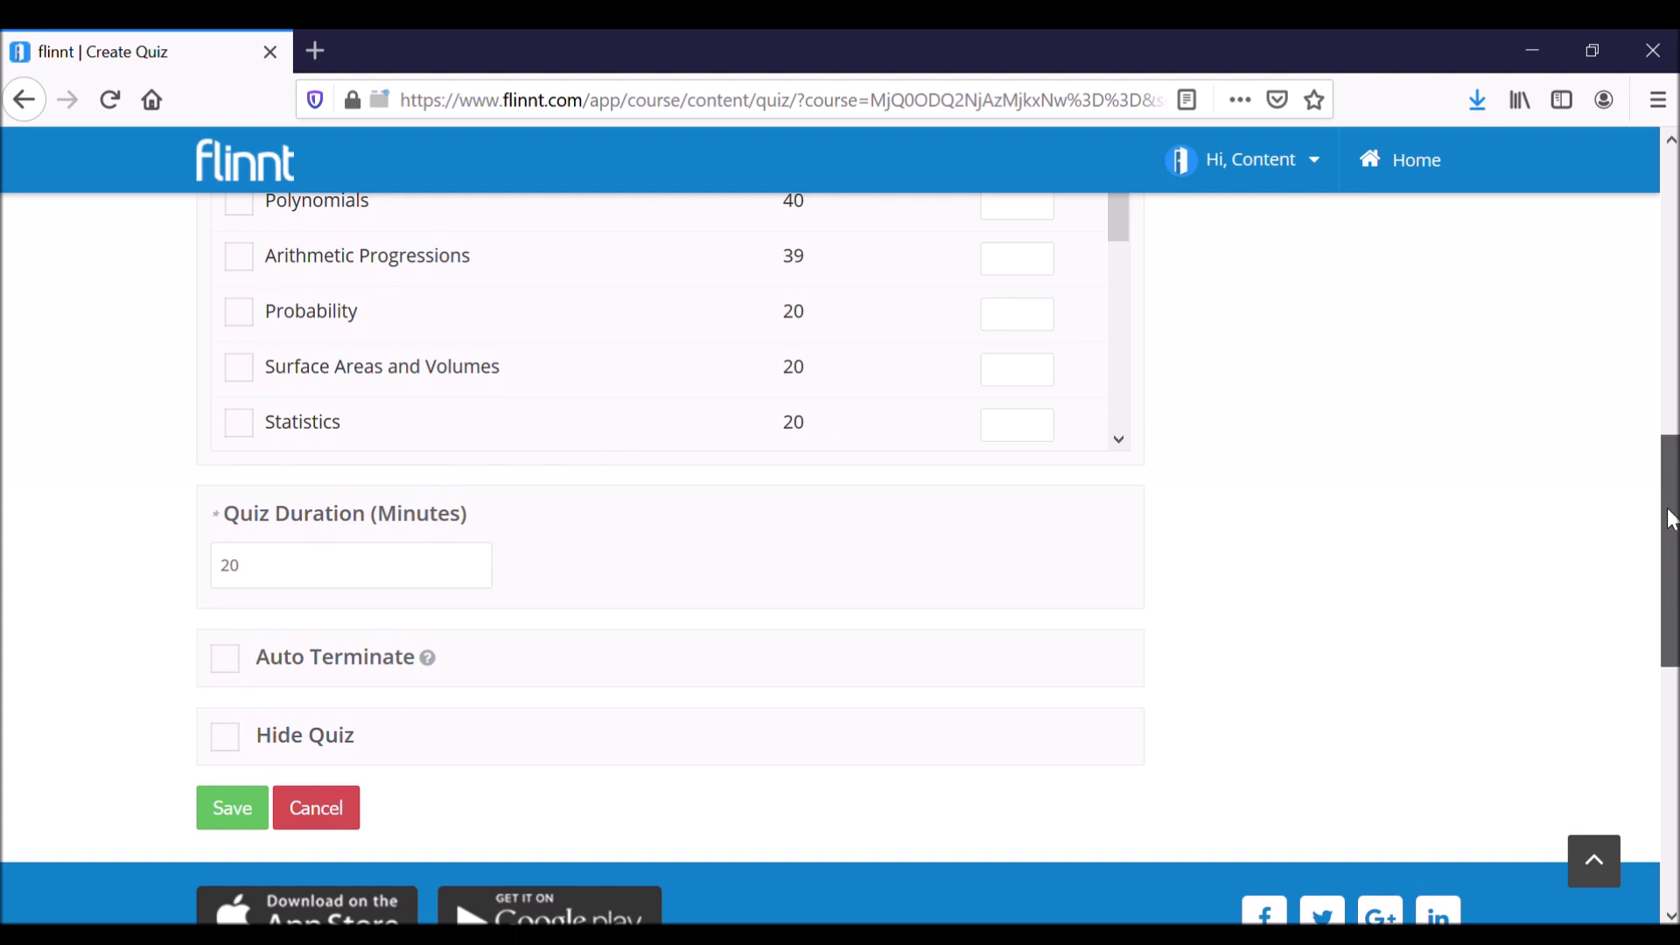
{"action": "left_click_drag", "start_coordinate": [1669, 507], "coordinate": [1661, 460]}
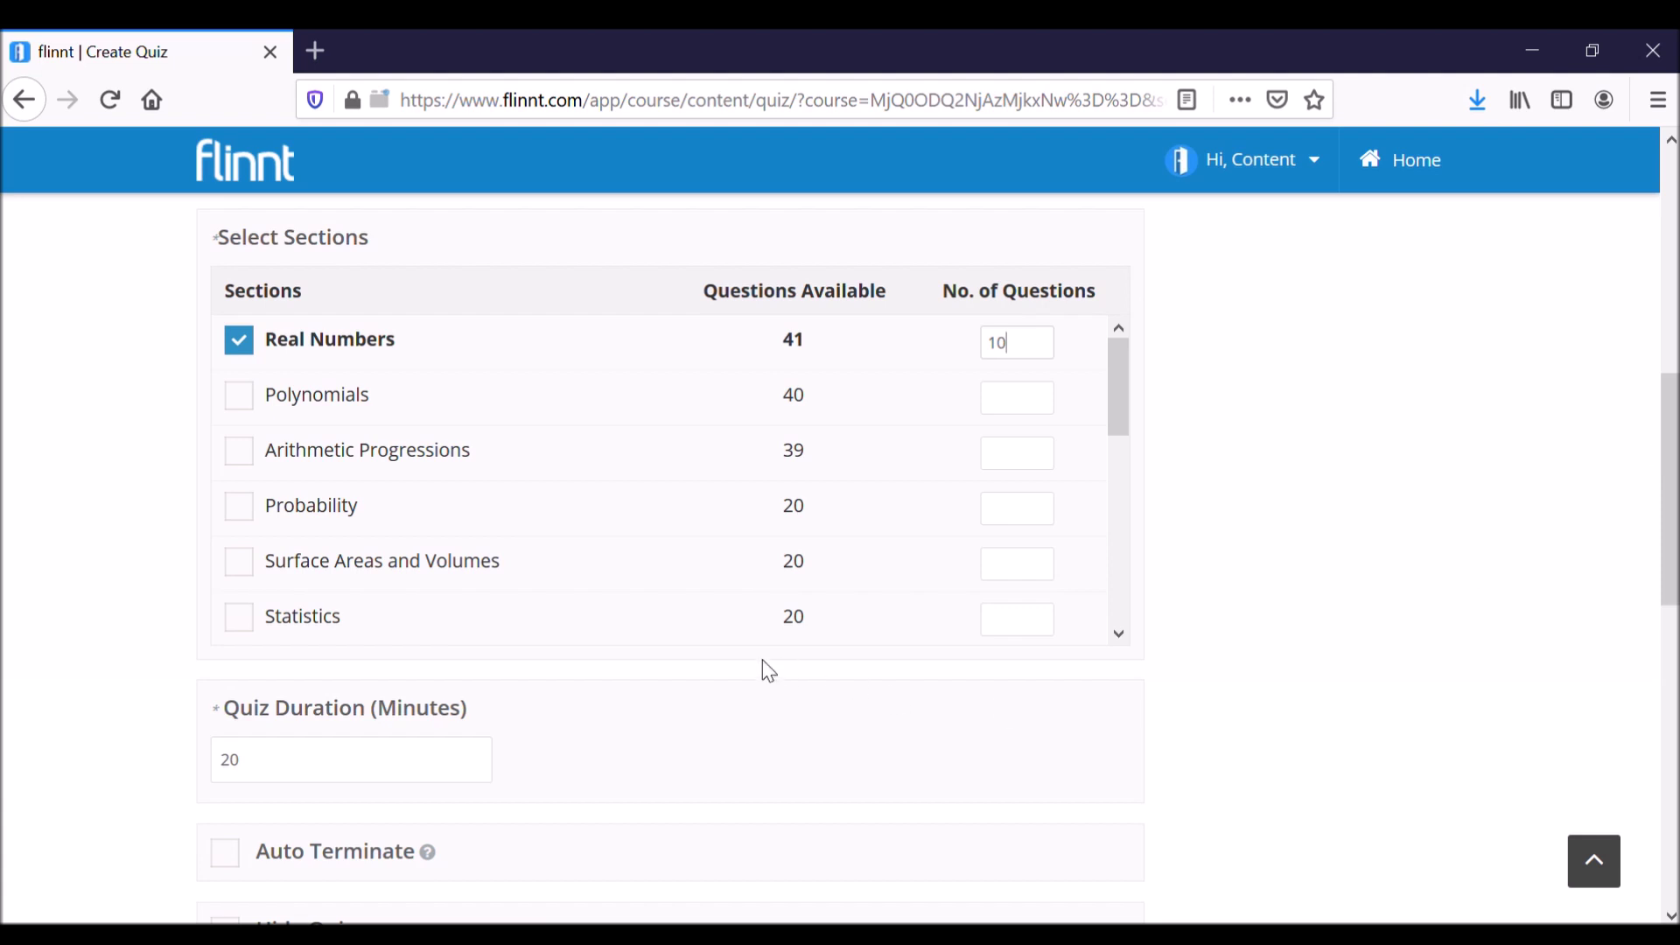
- Set the duration to 15 minutes with Auto Terminate and save the quiz
{"action": "double_click", "coordinate": [385, 779]}
{"action": "type", "text": "15"}
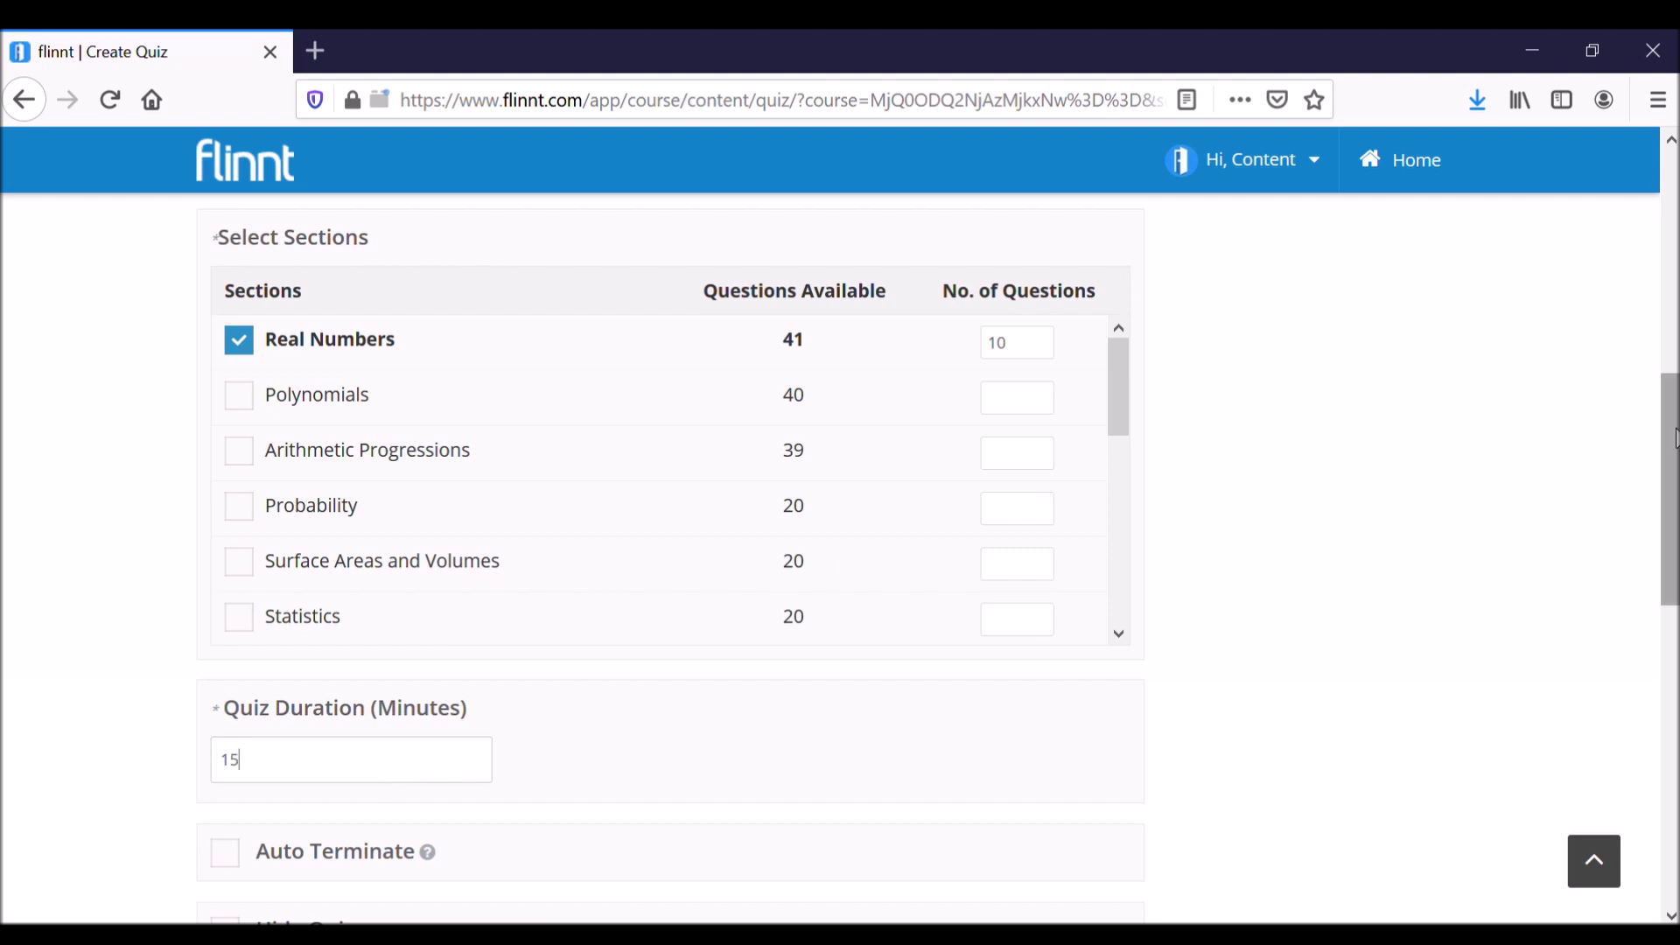
{"action": "left_click_drag", "start_coordinate": [1676, 438], "coordinate": [1674, 516]}
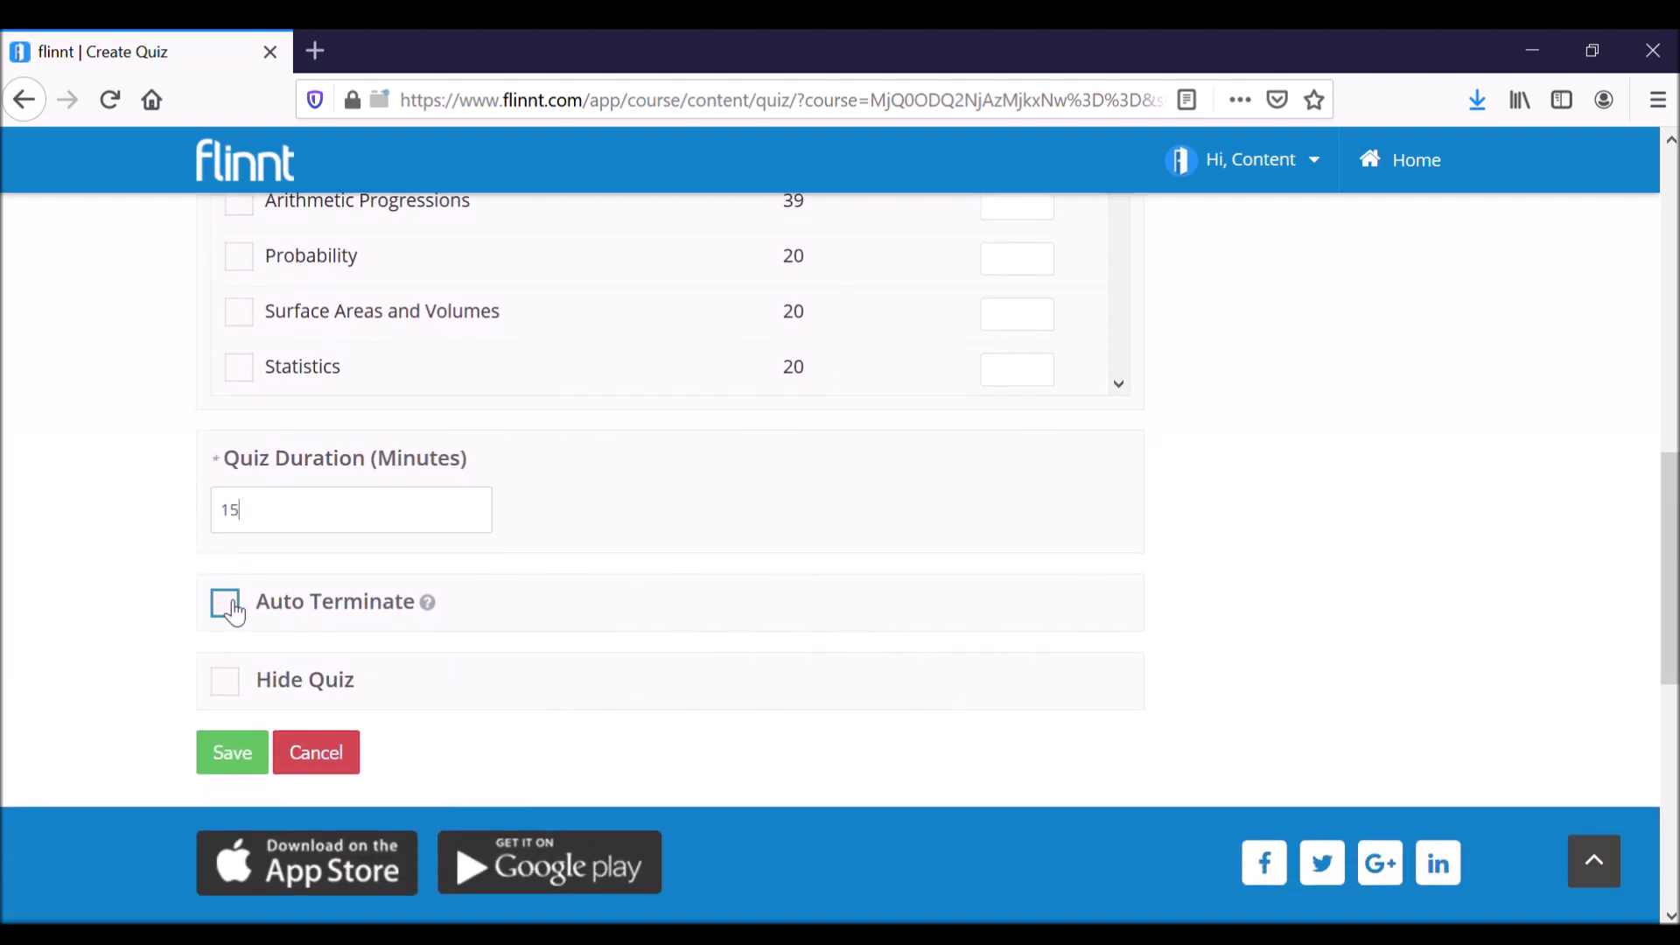
{"action": "left_click", "coordinate": [237, 609]}
{"action": "left_click", "coordinate": [237, 780]}
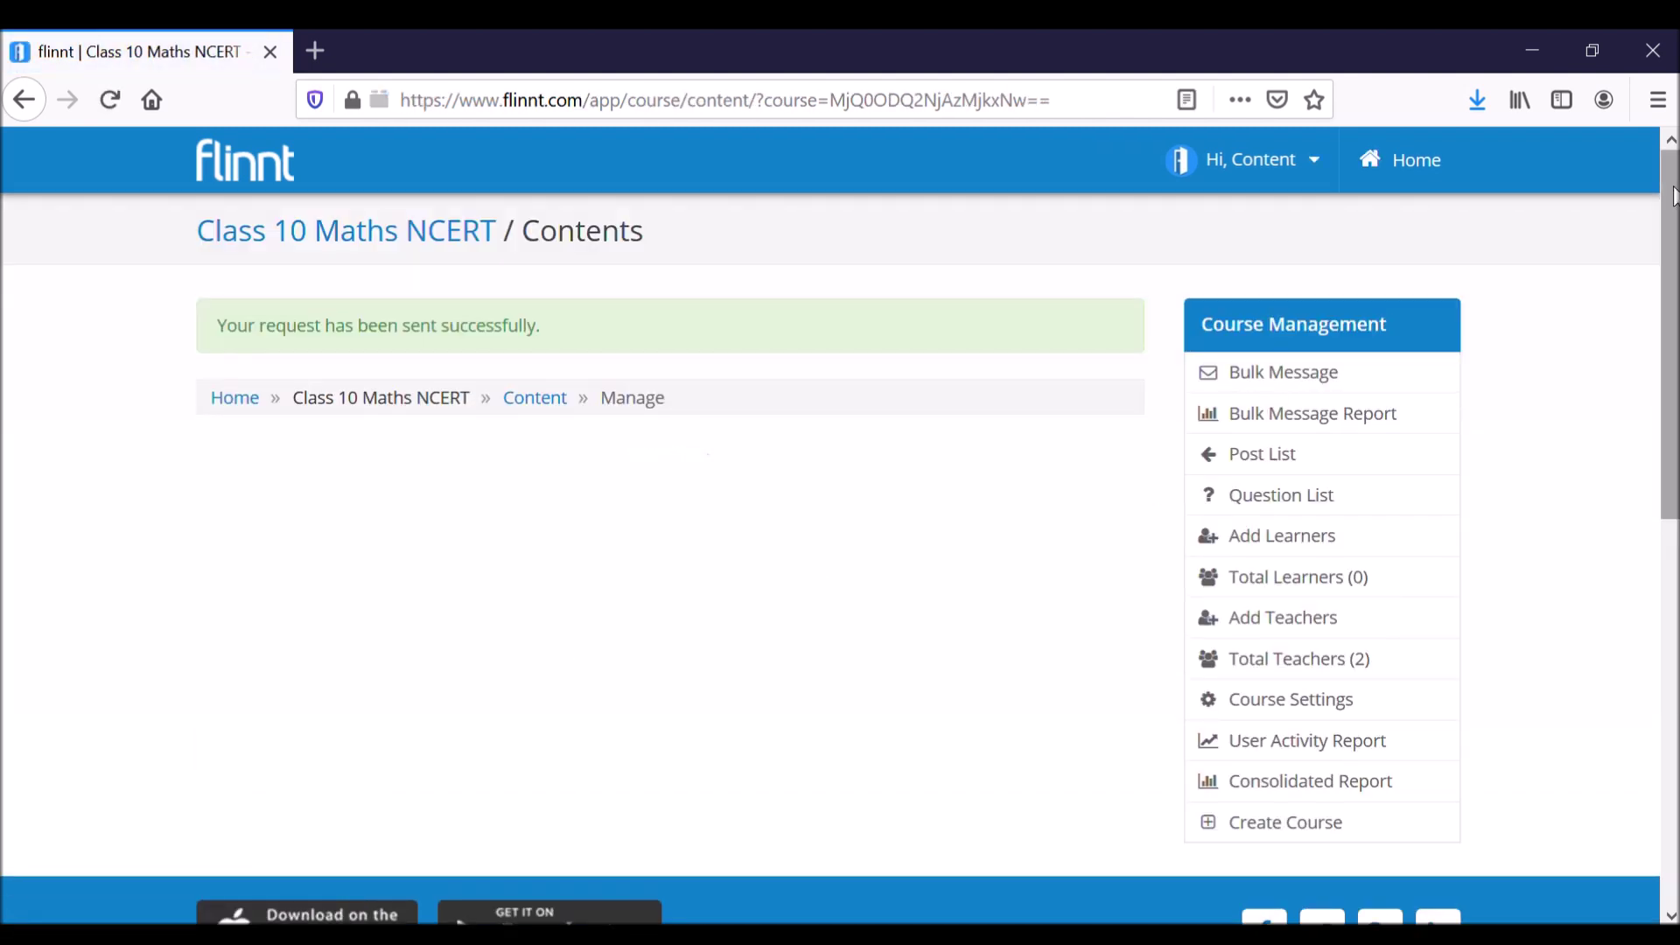
{"action": "scroll", "coordinate": [1673, 197], "scroll_direction": "down", "scroll_amount": 2}
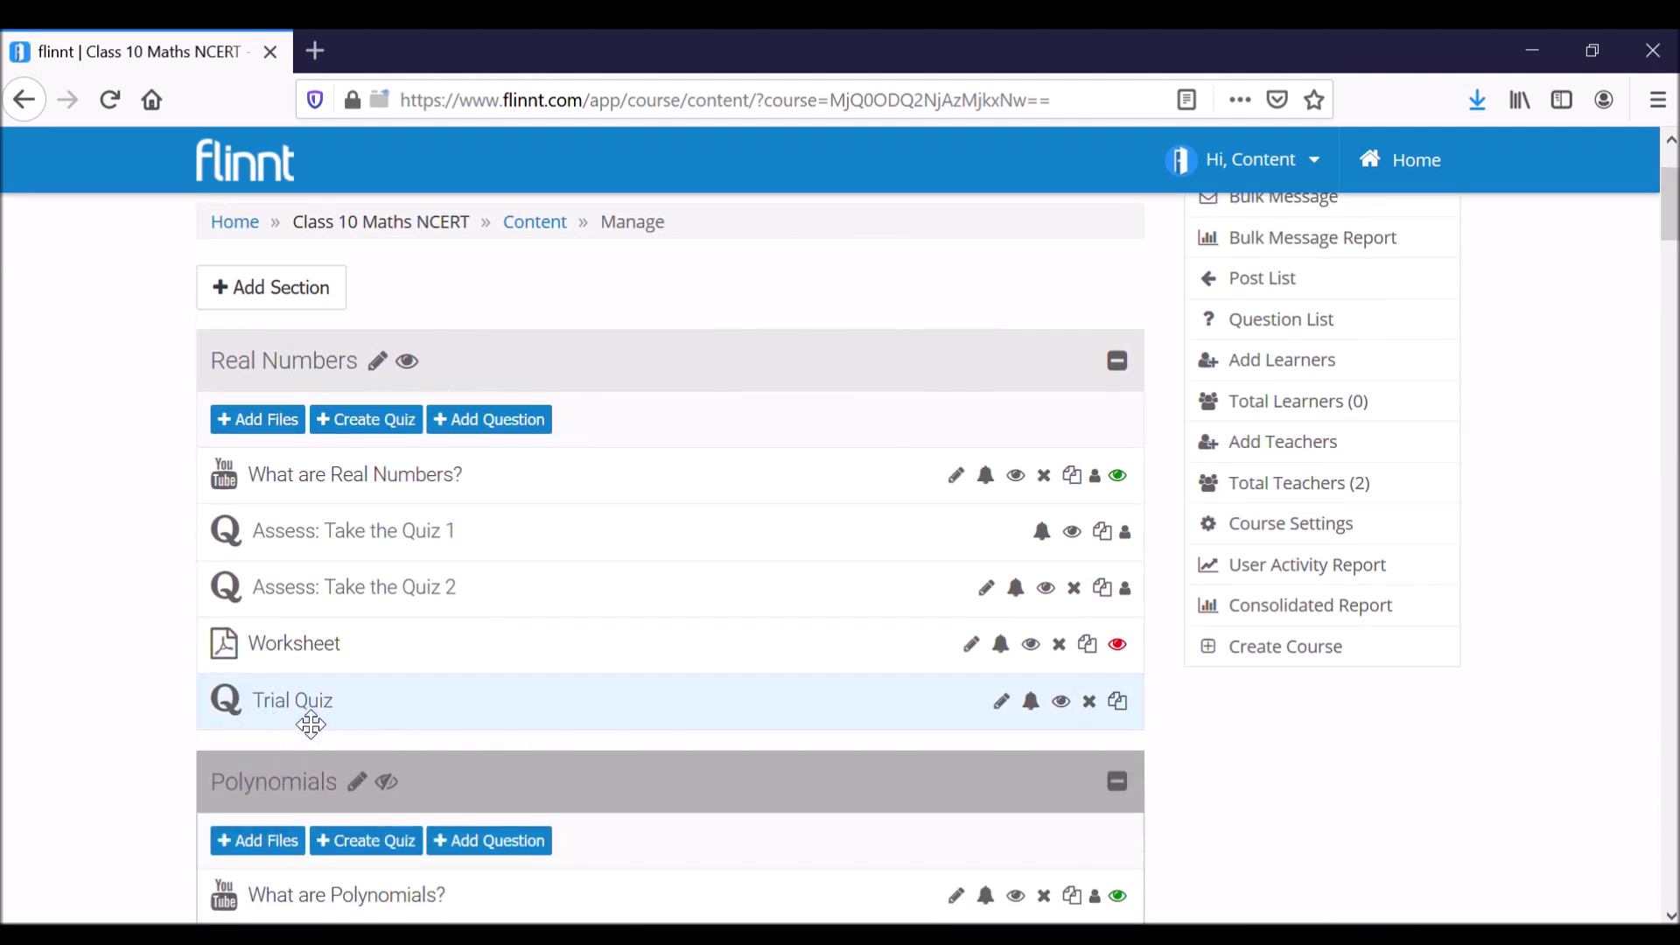
{"action": "left_click_drag", "start_coordinate": [384, 719], "coordinate": [391, 629]}
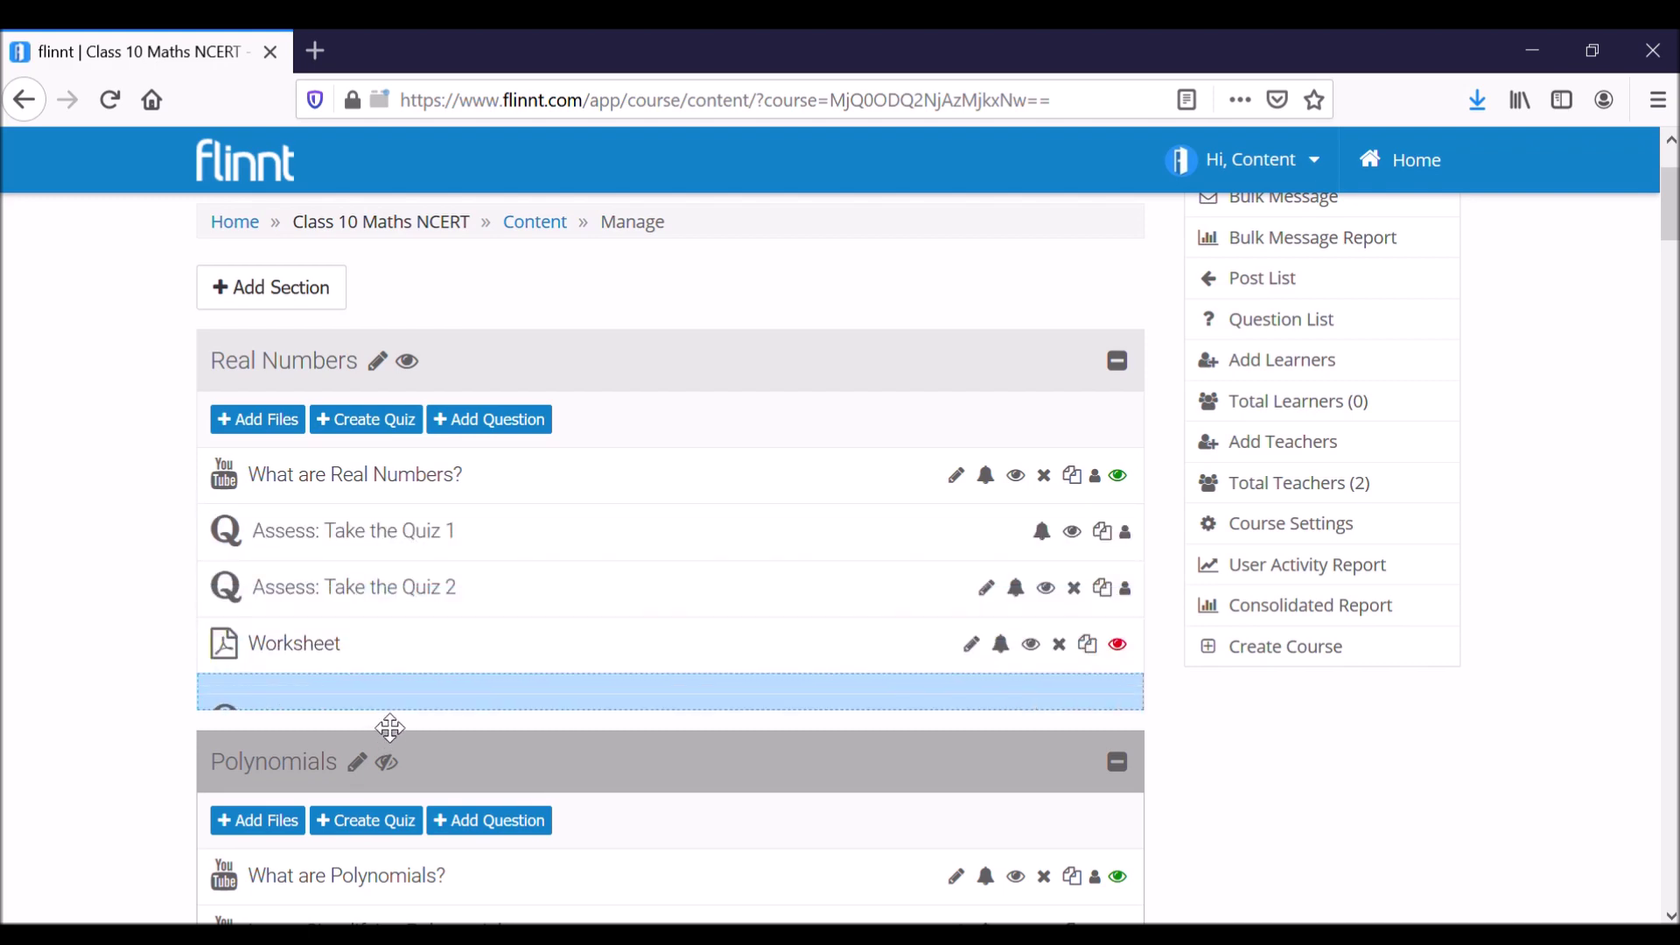
{"action": "left_click_drag", "start_coordinate": [392, 630], "coordinate": [384, 686]}
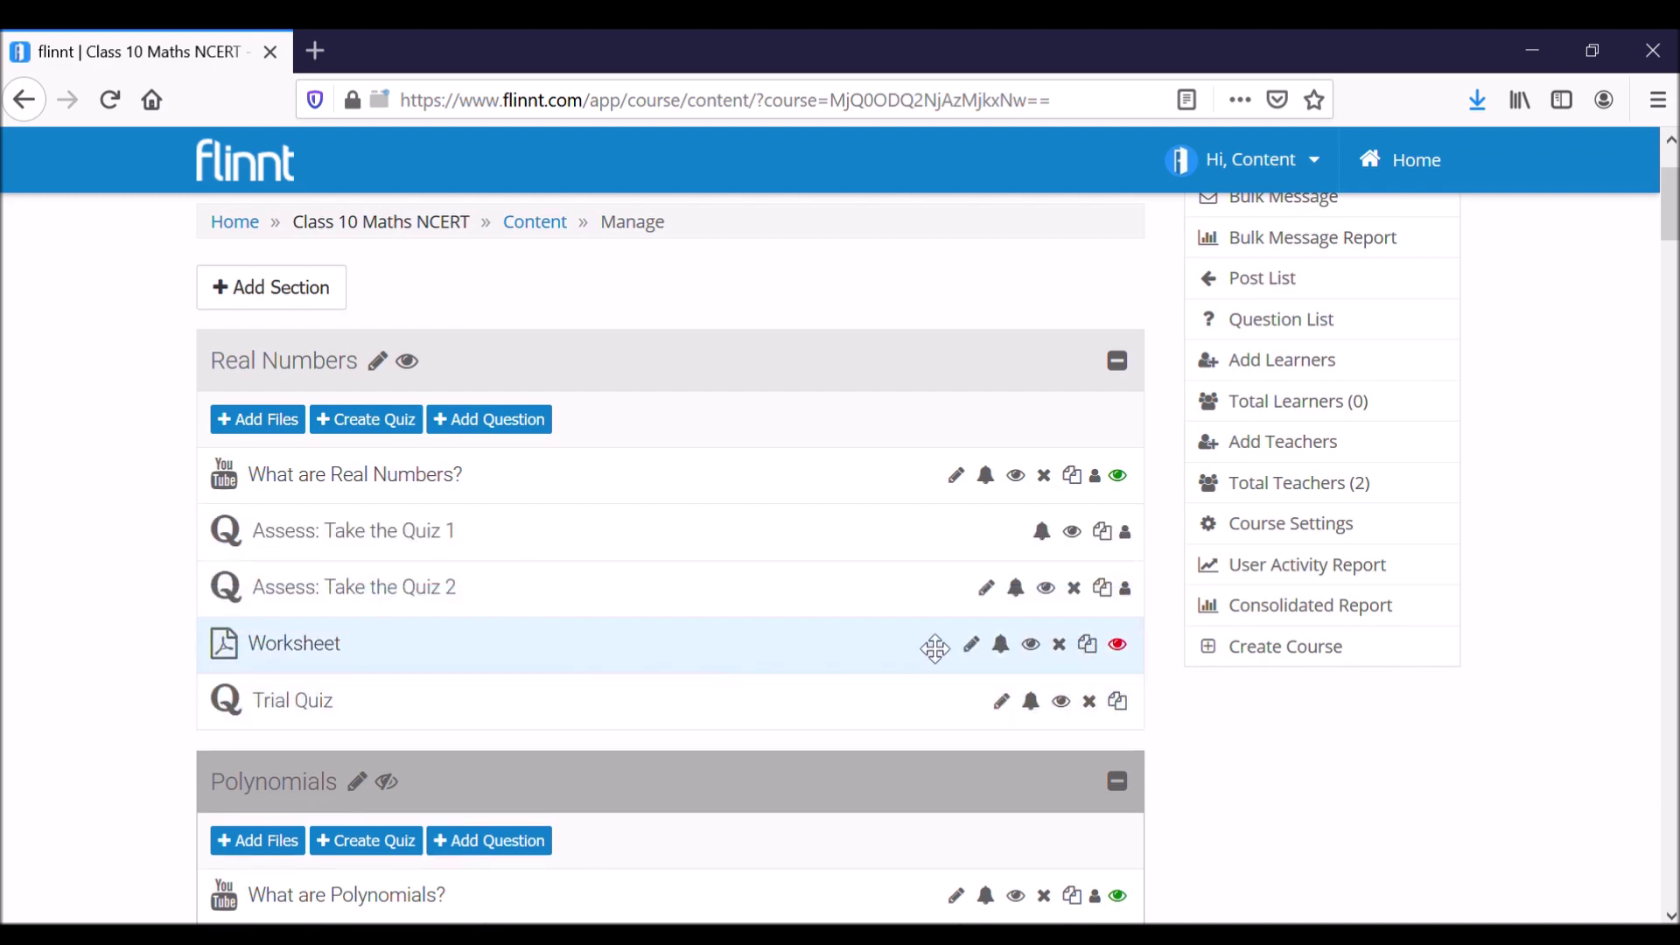